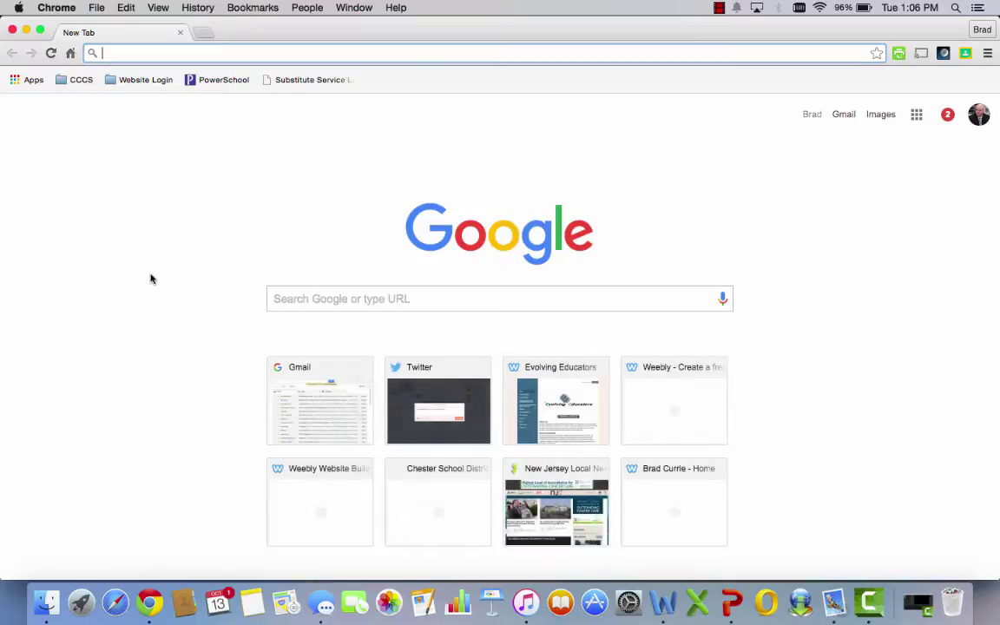
Search Google for "Google Training Center"
left_click(293, 287)
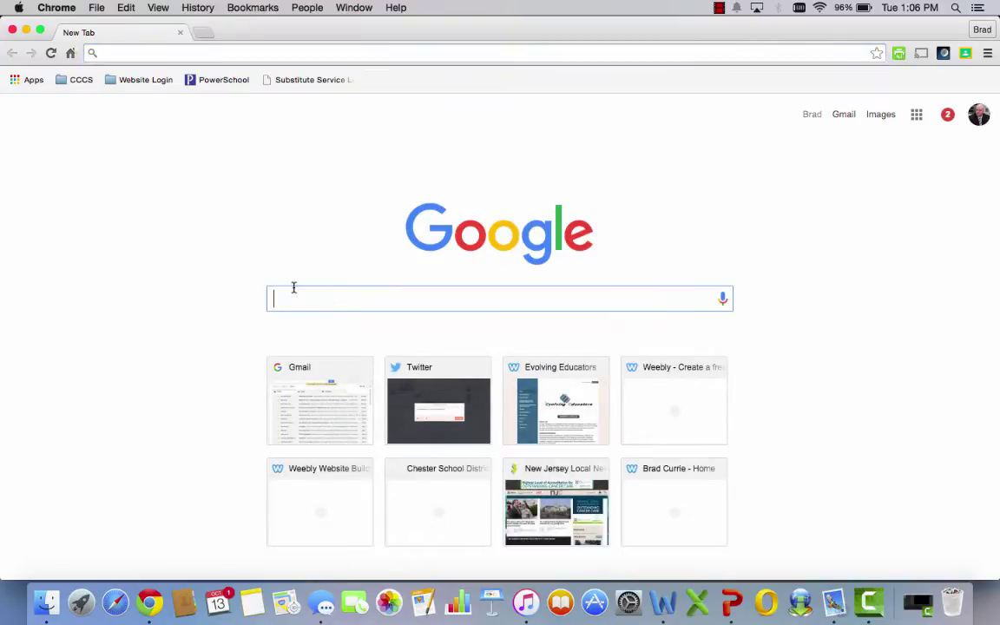
type("Goo")
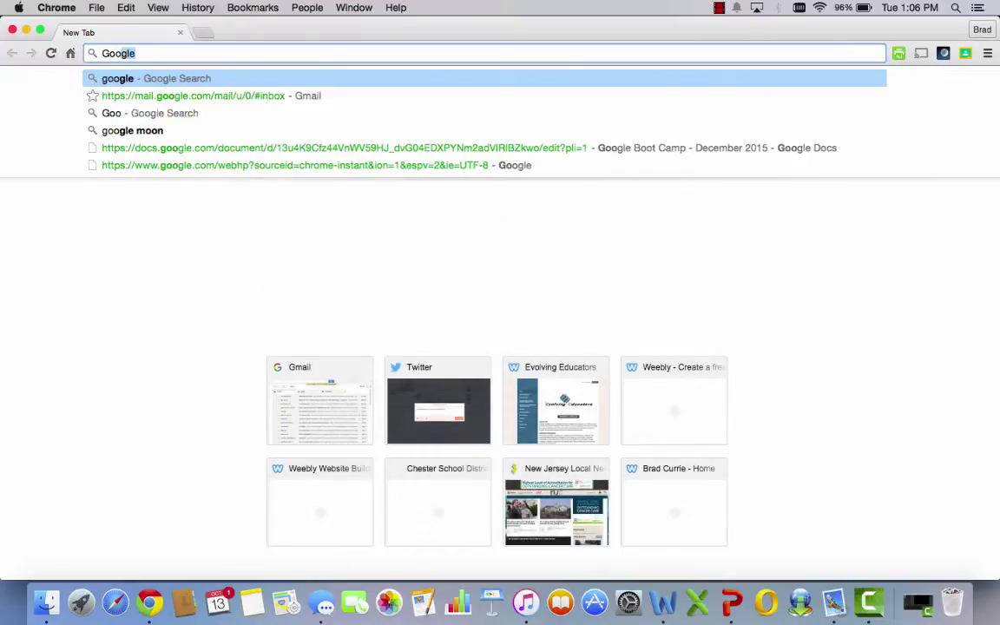
type("gle Training")
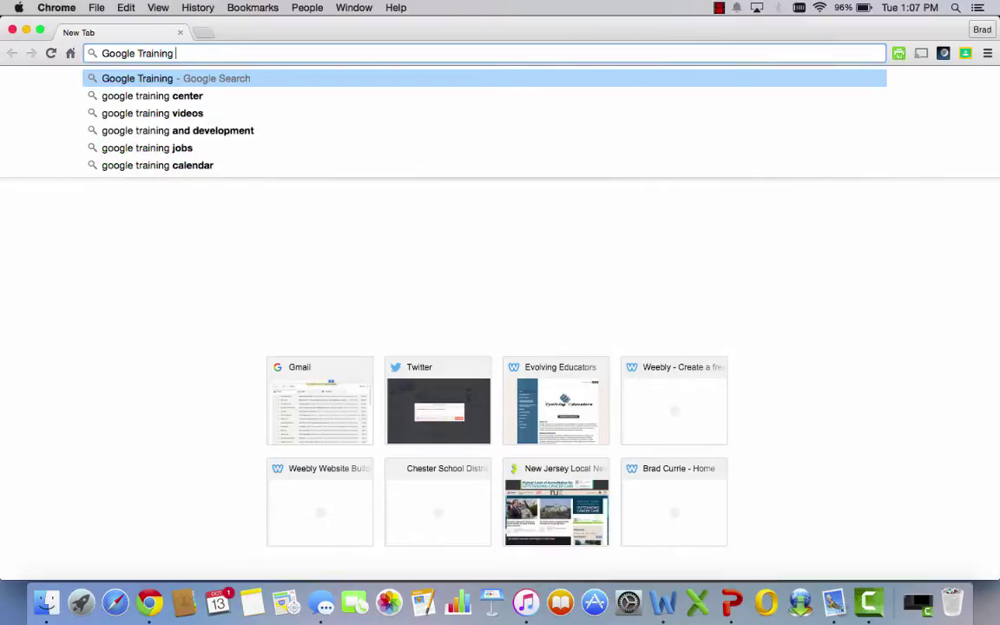
type(" Center")
key("Return")
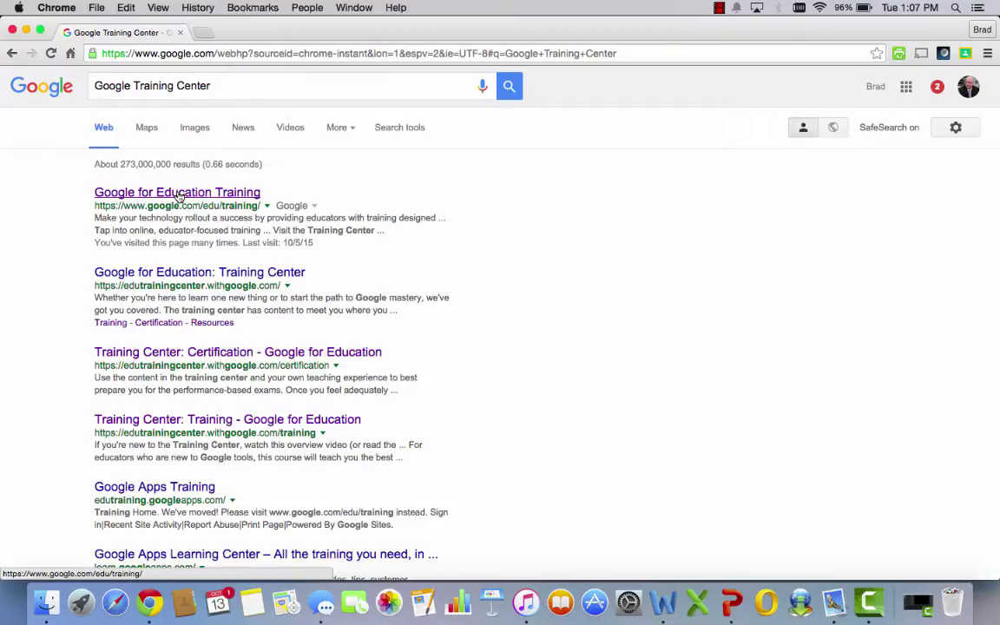
Open the Google for Education Training result and follow it to the Training Center
left_click(178, 194)
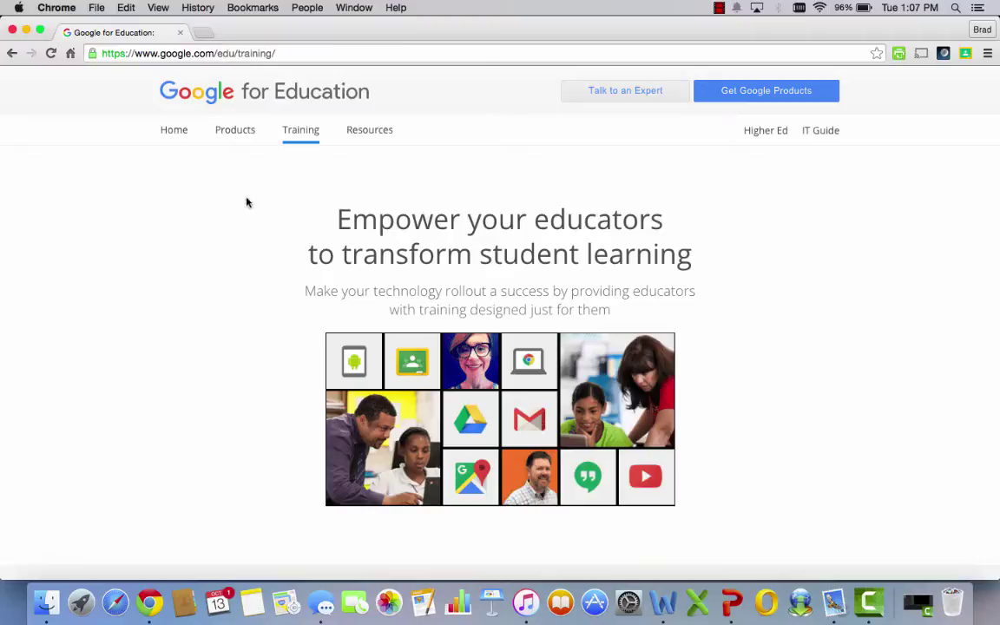
mouse_move(301, 134)
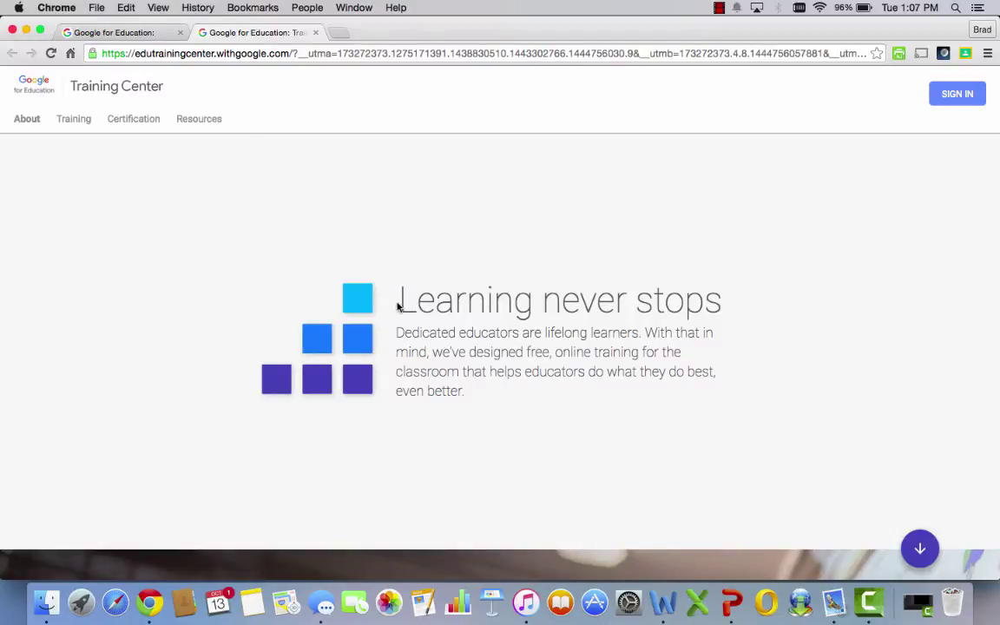
scroll(398, 306, "down", 10)
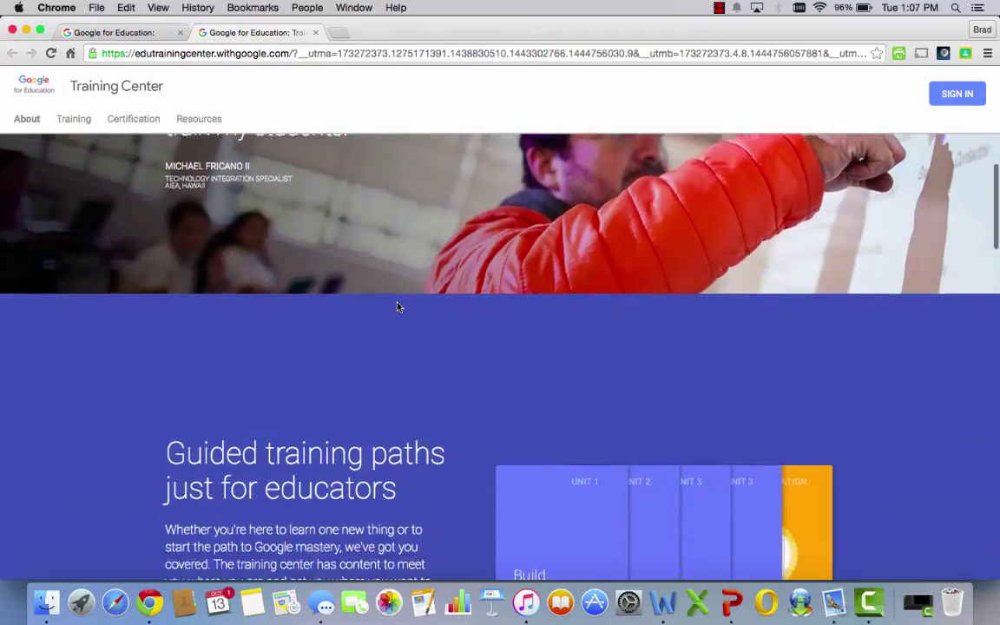
scroll(397, 307, "down", 5)
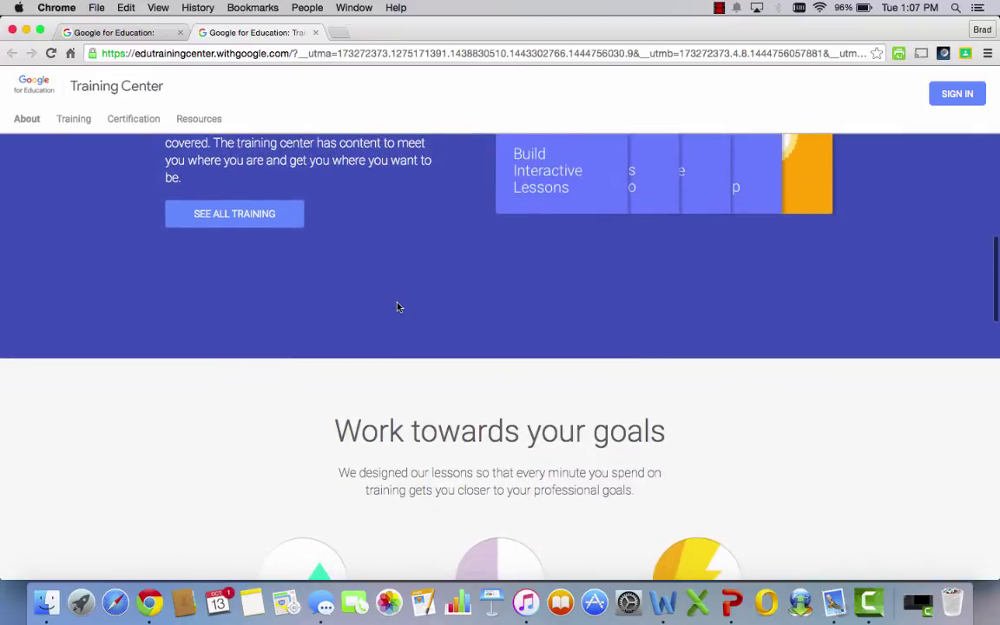
scroll(397, 307, "up", 5)
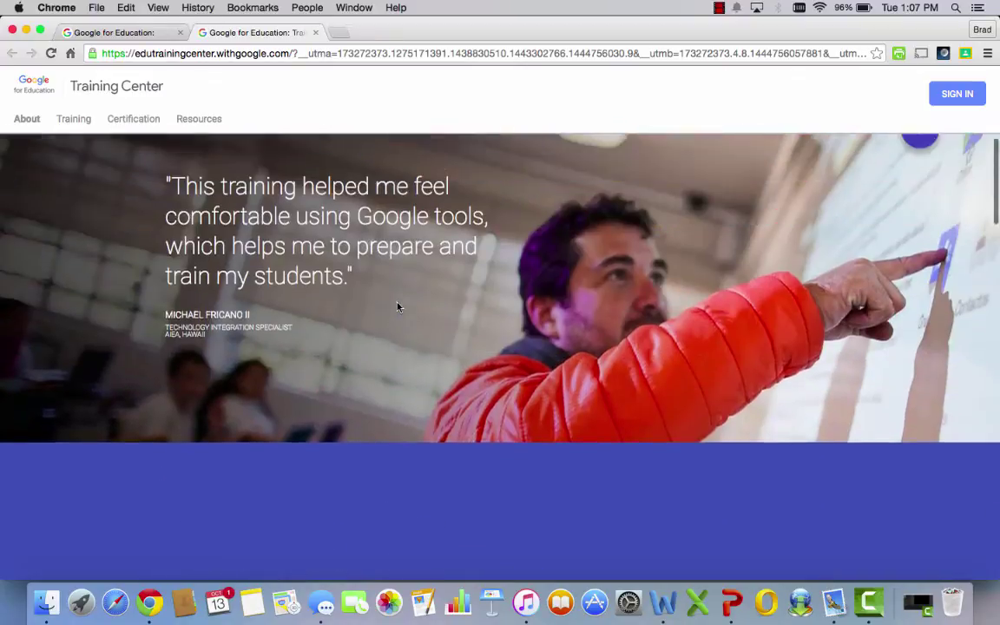
scroll(397, 305, "up", 5)
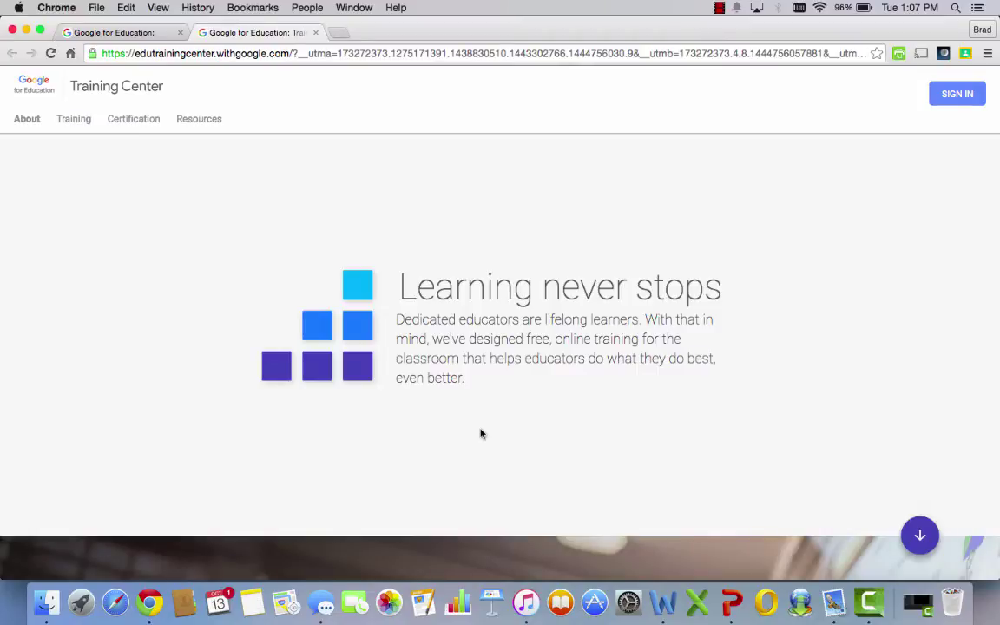
Open the Certification page and browse the Educator Level 1, Level 2 and trainer cards
left_click(147, 126)
scroll(295, 350, "down", 1)
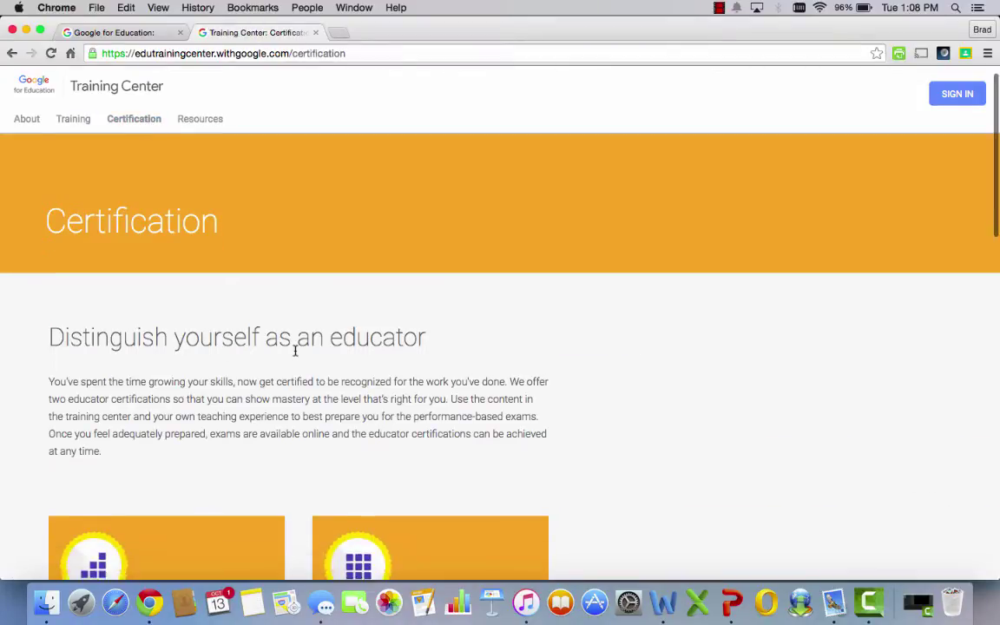
scroll(295, 351, "down", 8)
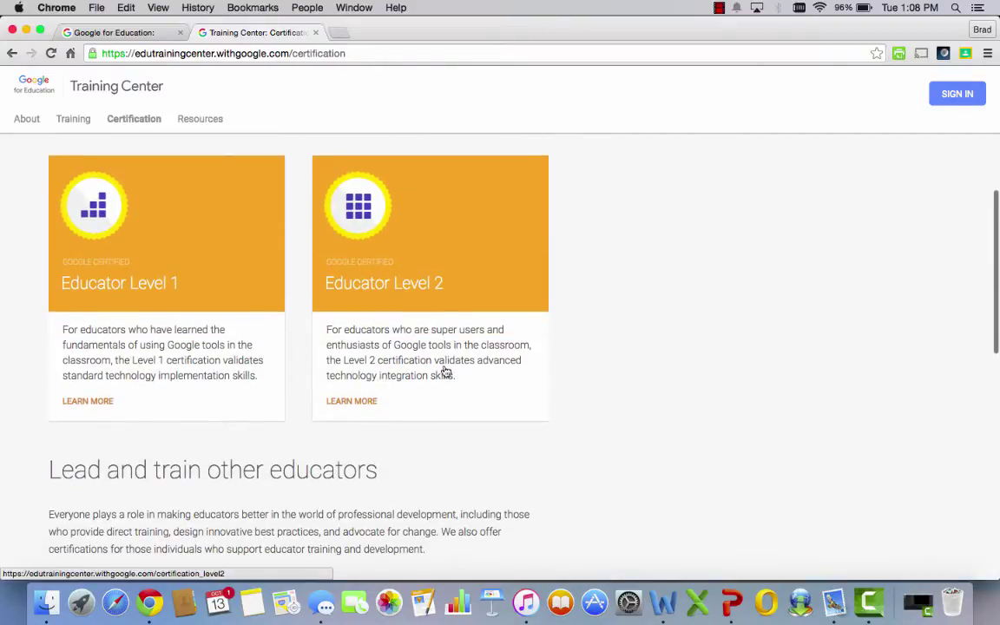
scroll(484, 405, "down", 5)
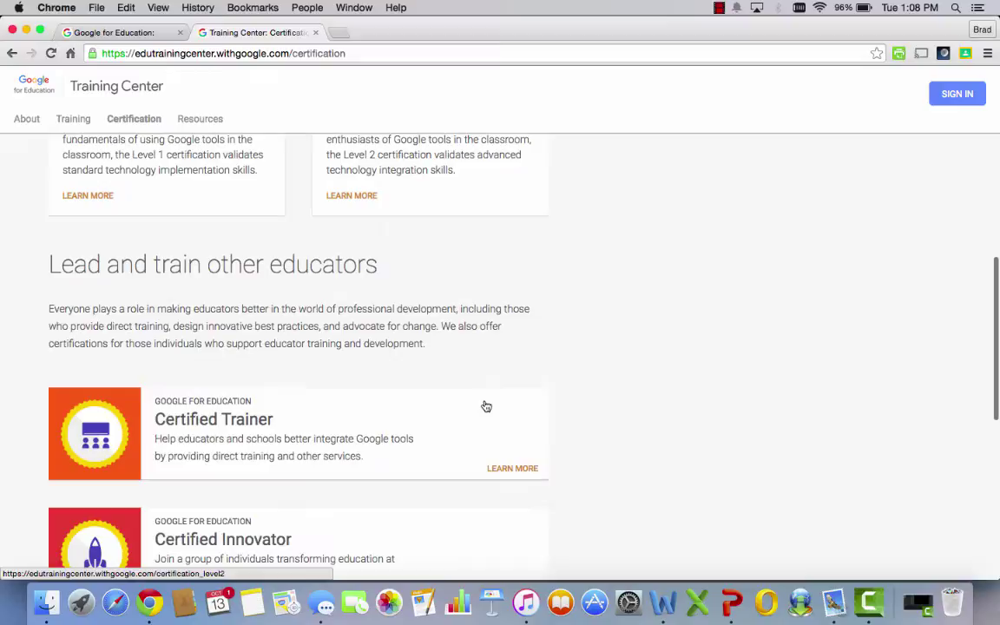
scroll(486, 406, "down", 2)
scroll(485, 405, "up", 6)
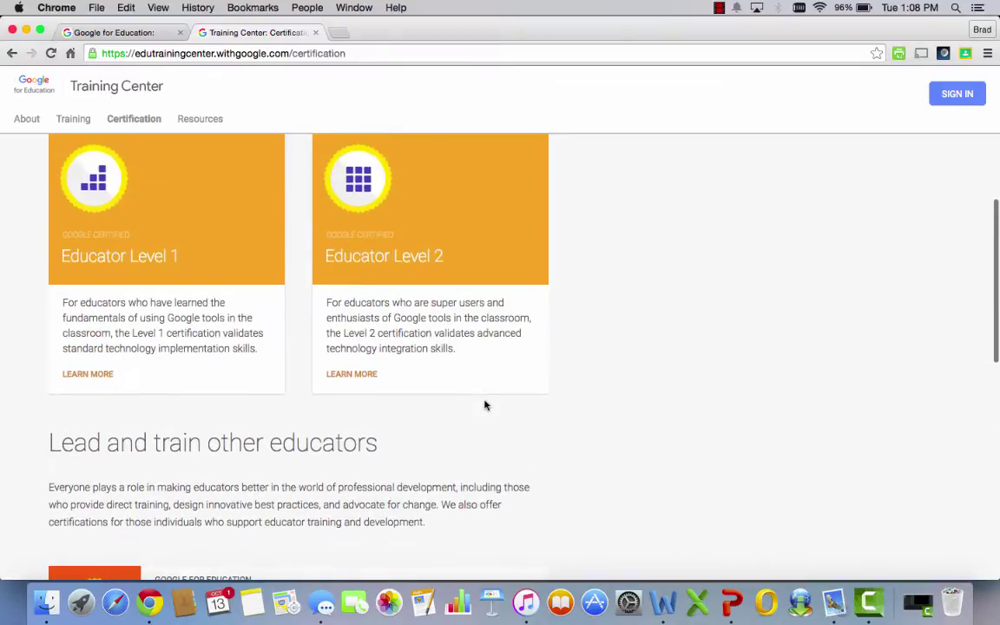
scroll(486, 405, "up", 3)
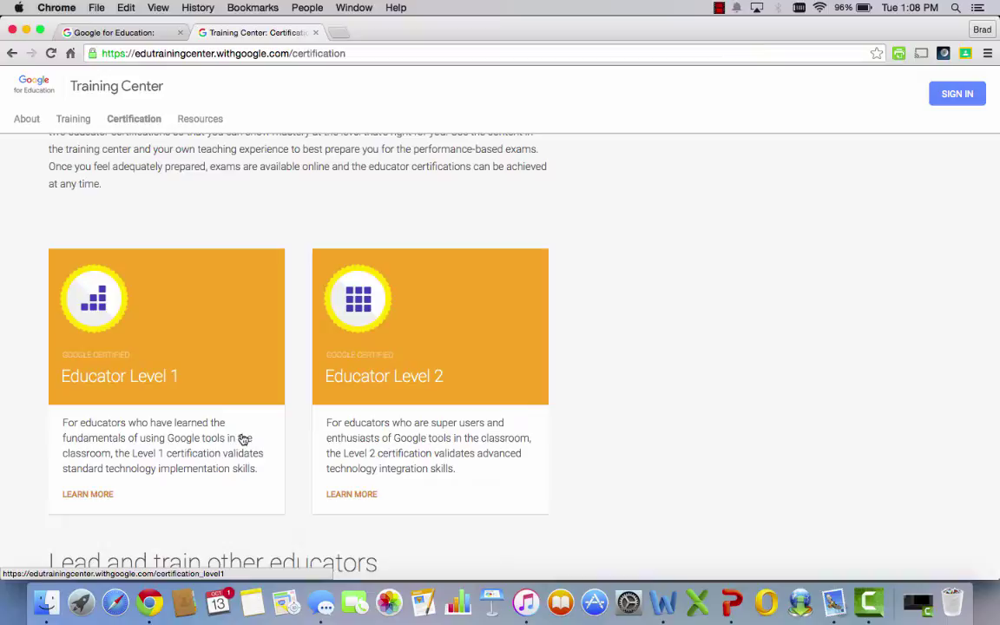
Open the Educator Level 1 details, scroll past Register, and follow the Fundamentals Training link
left_click(105, 495)
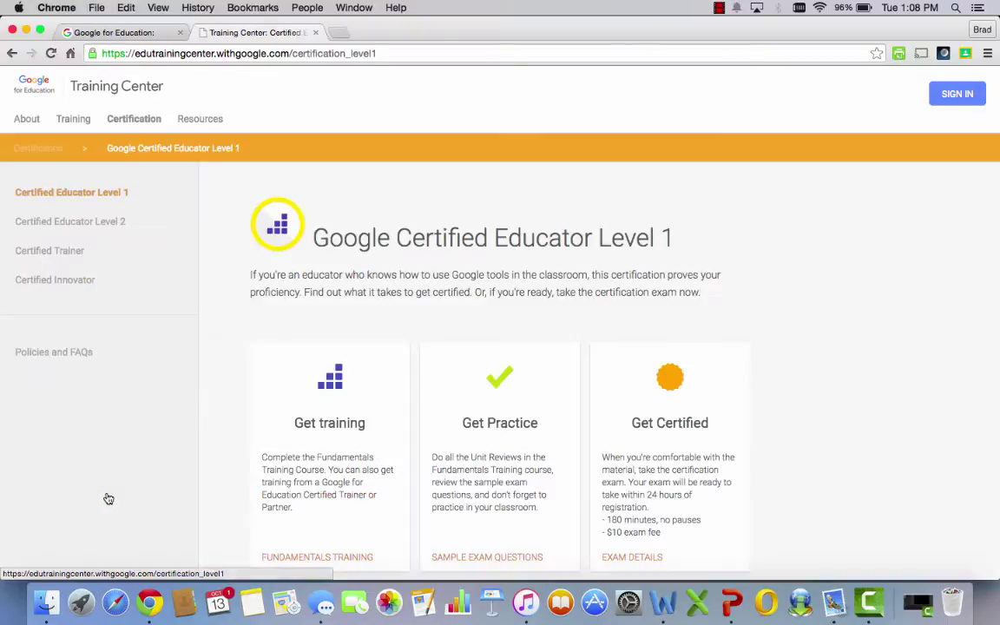
scroll(469, 512, "down", 1)
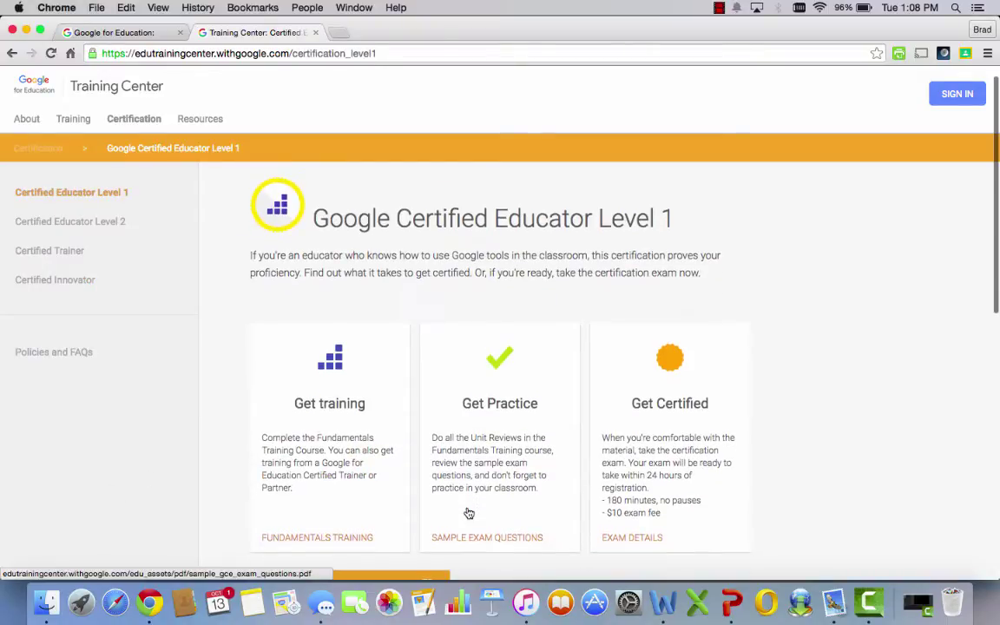
scroll(469, 513, "down", 2)
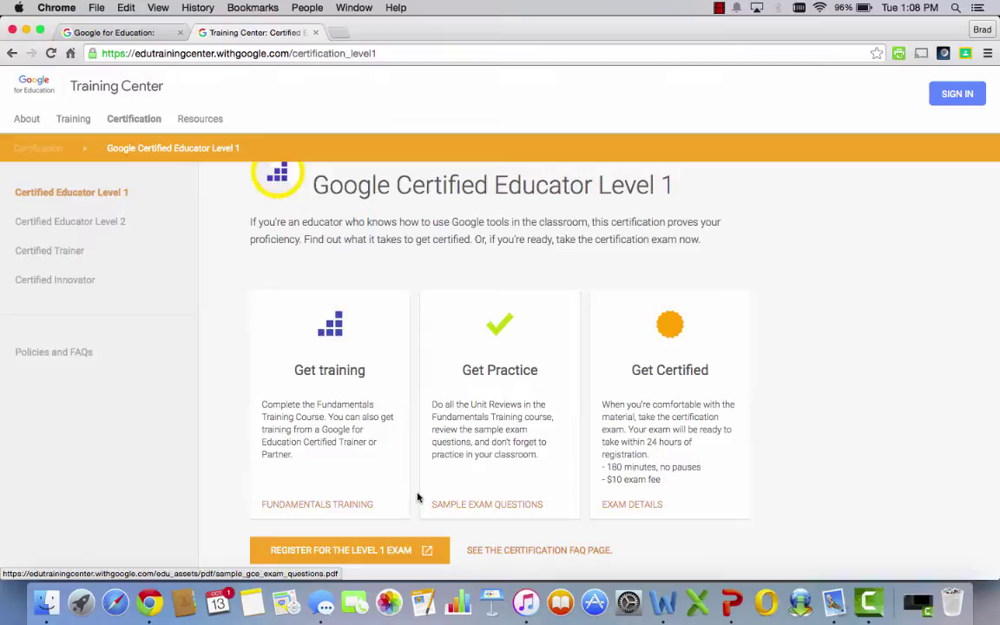
left_click(355, 506)
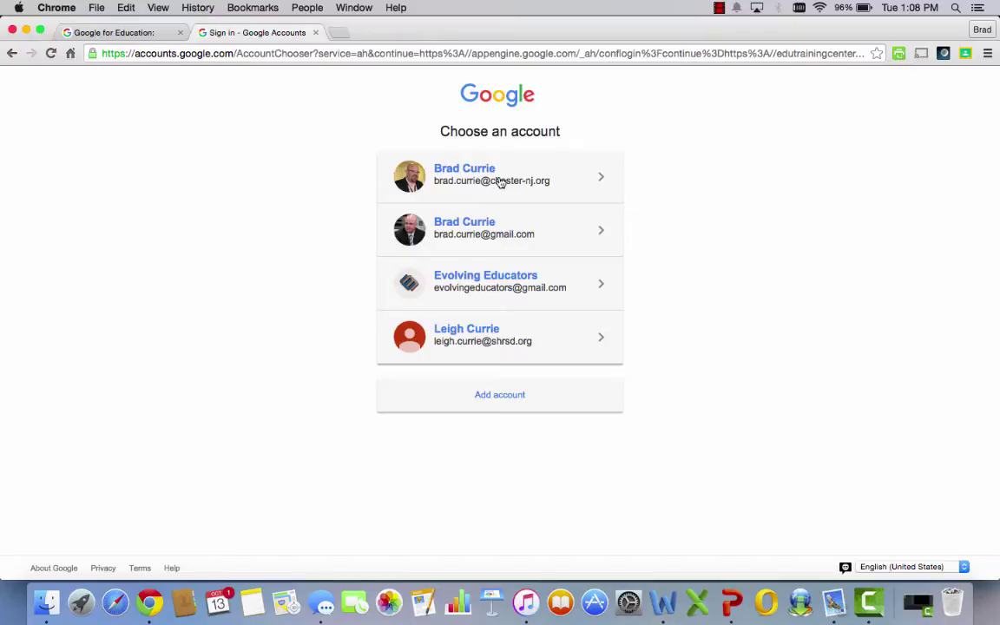
Sign in with the saved school account using the autofilled password
left_click(500, 181)
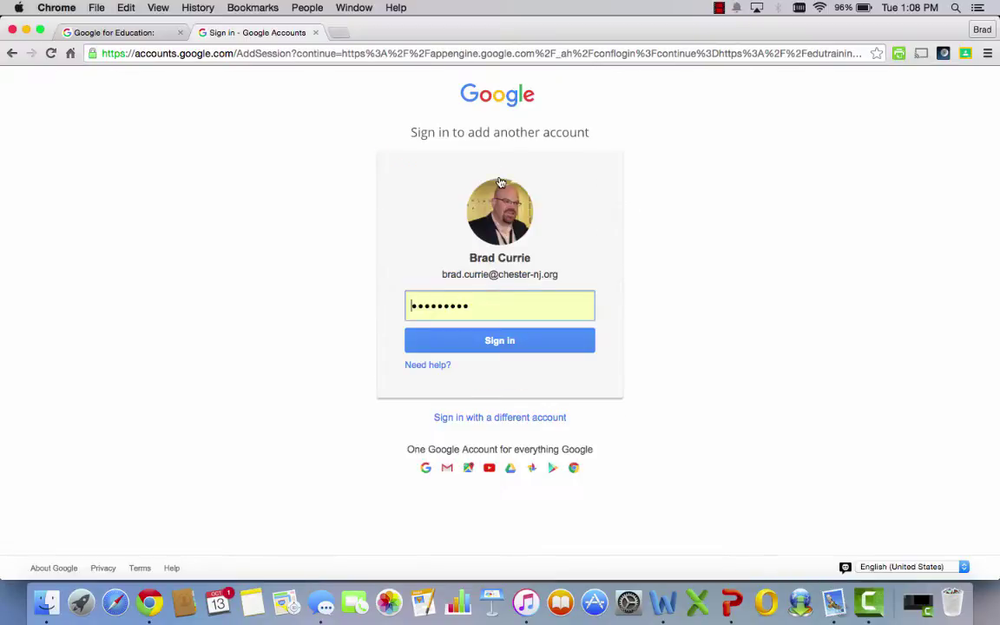
left_click(482, 345)
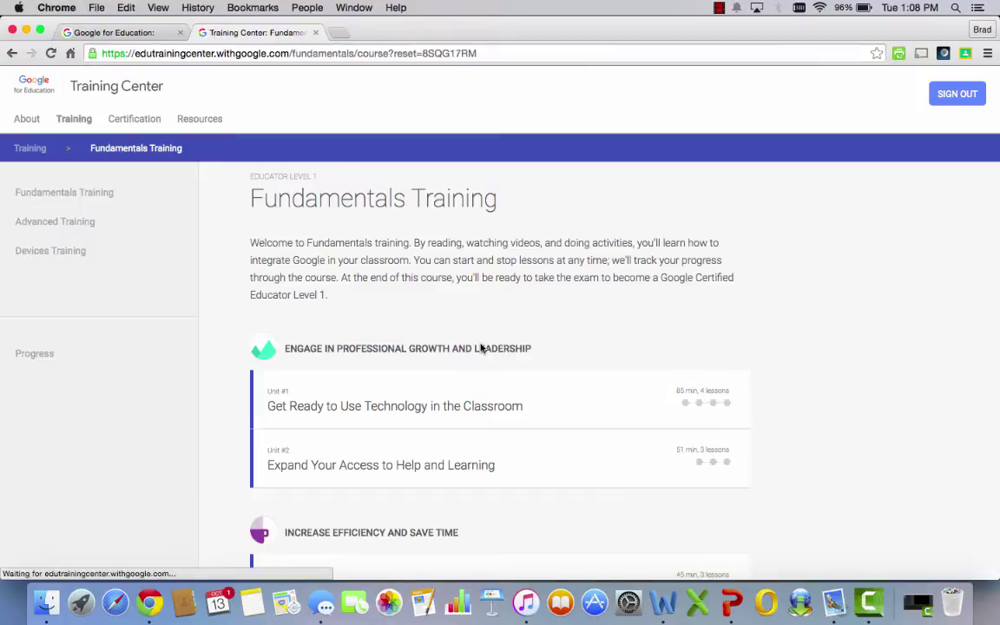
Scroll through the thirteen Fundamentals Training units down to the Level 1 card and back
scroll(600, 455, "down", 1)
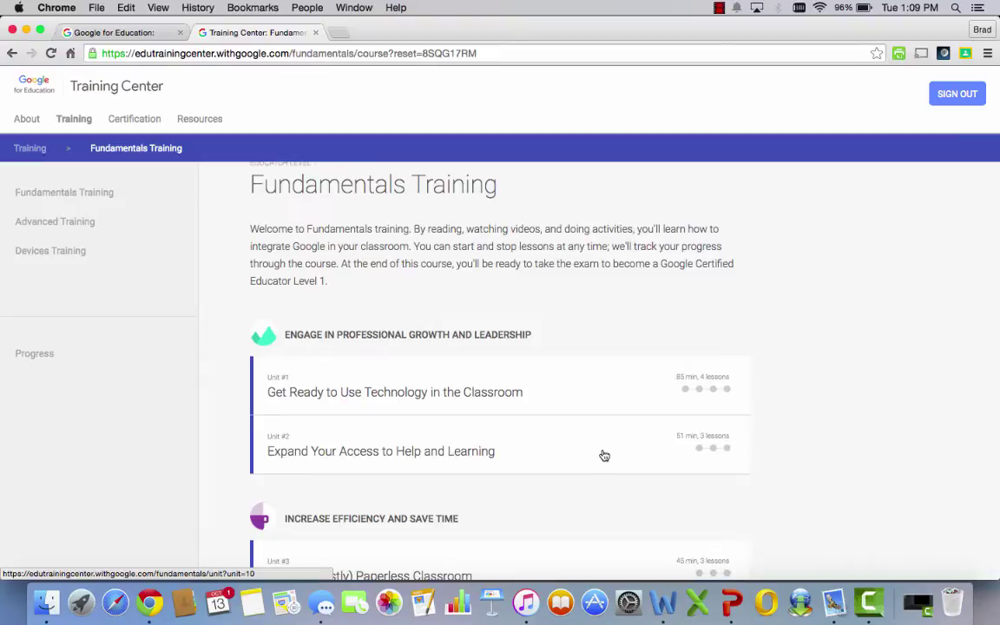
scroll(604, 455, "down", 2)
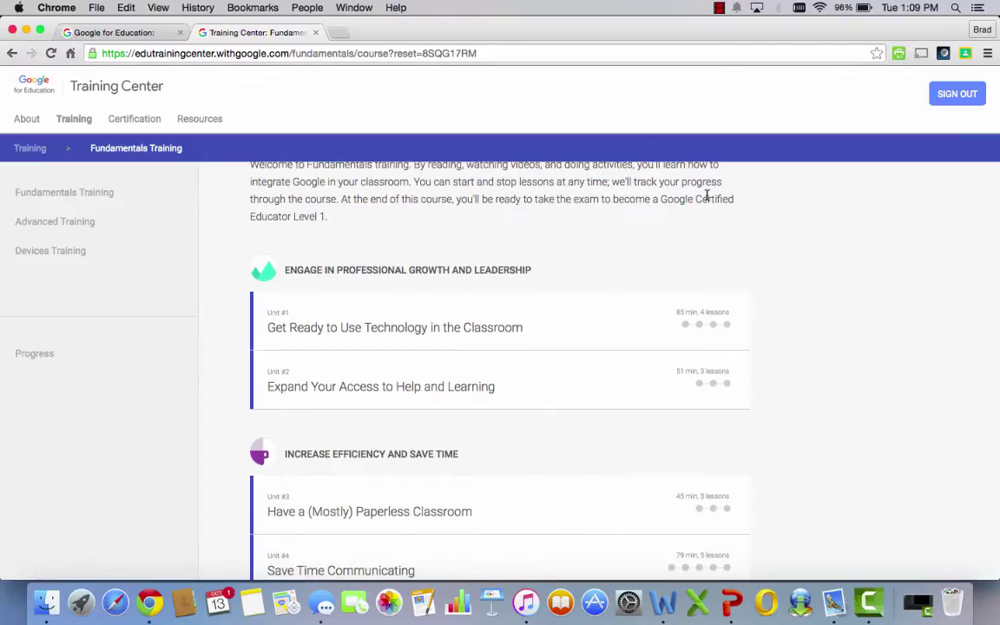
scroll(371, 252, "up", 2)
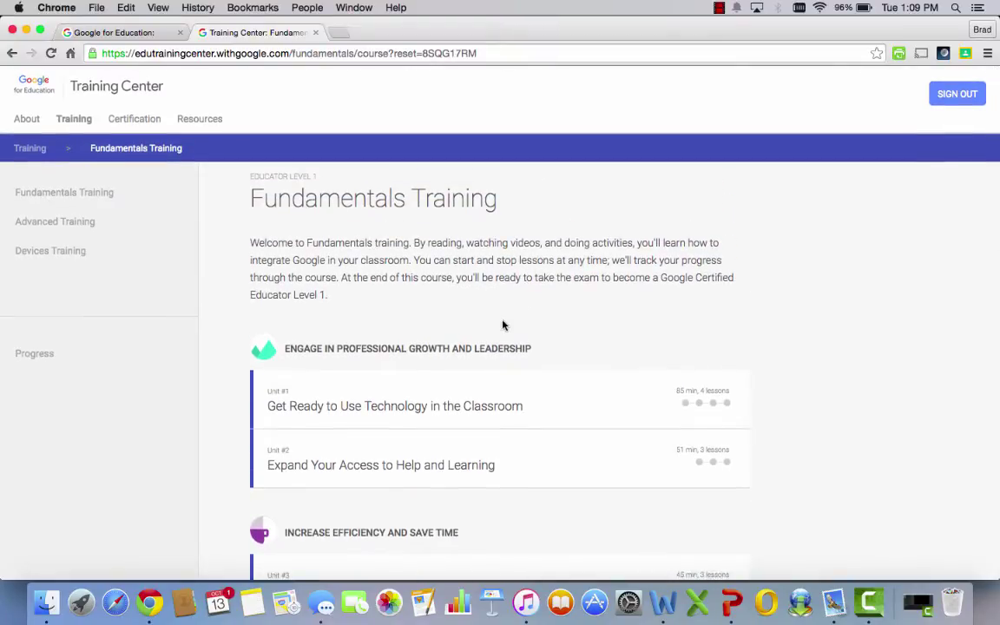
scroll(440, 375, "down", 1)
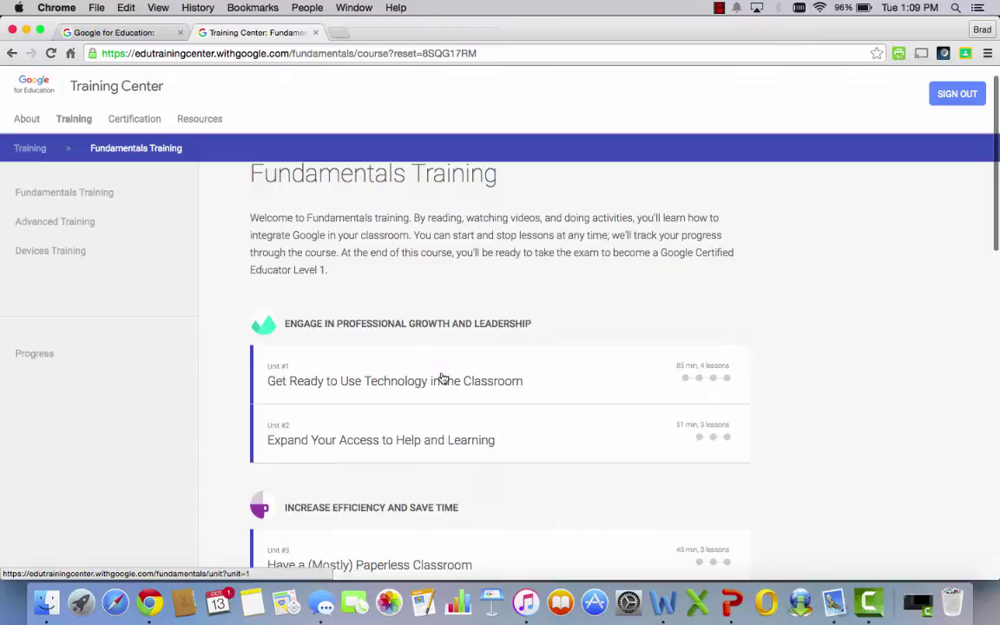
scroll(442, 378, "down", 5)
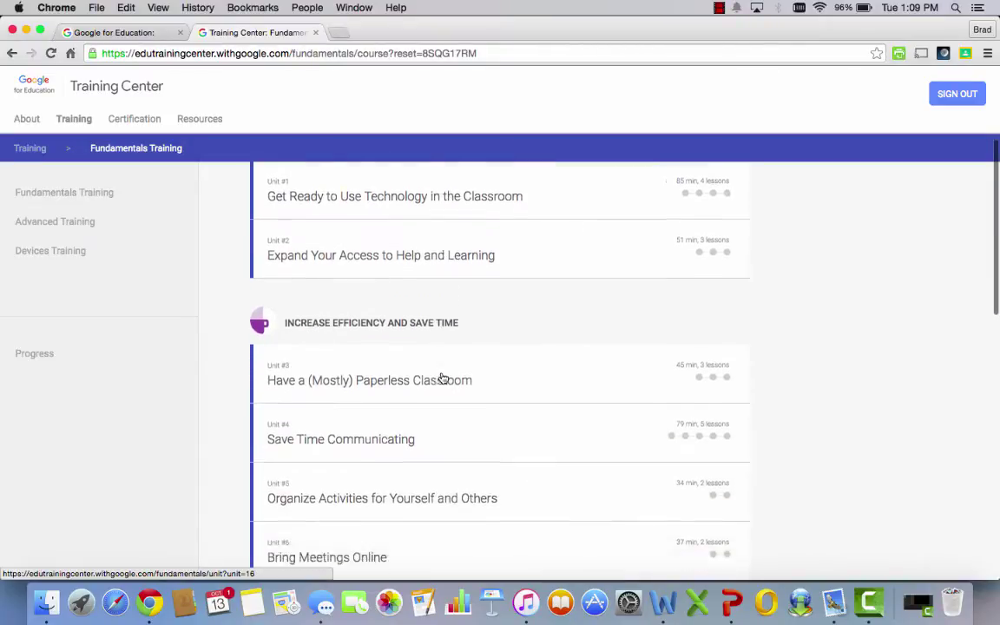
scroll(441, 378, "down", 10)
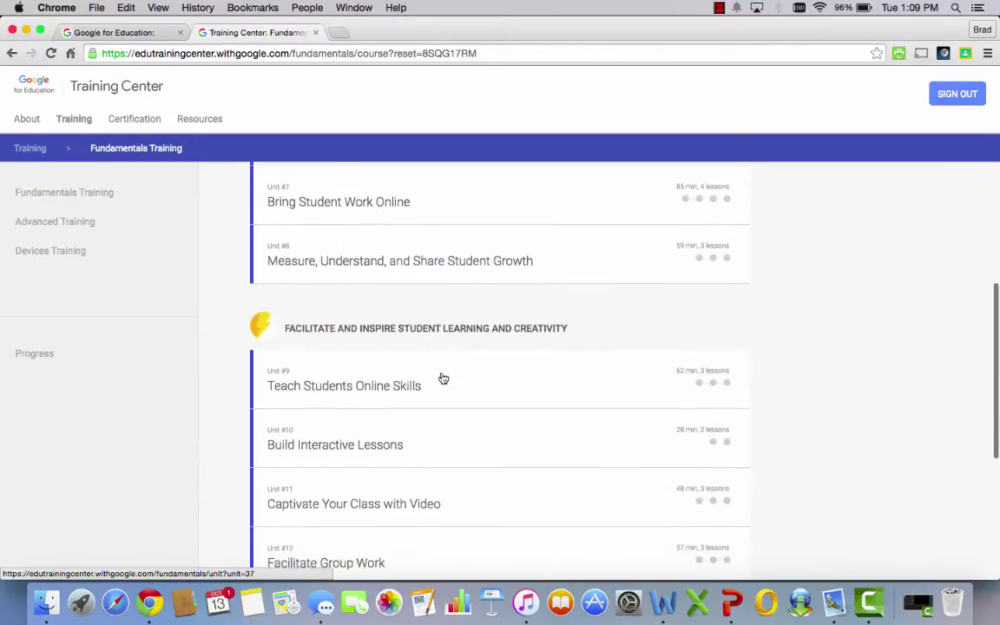
scroll(443, 378, "down", 5)
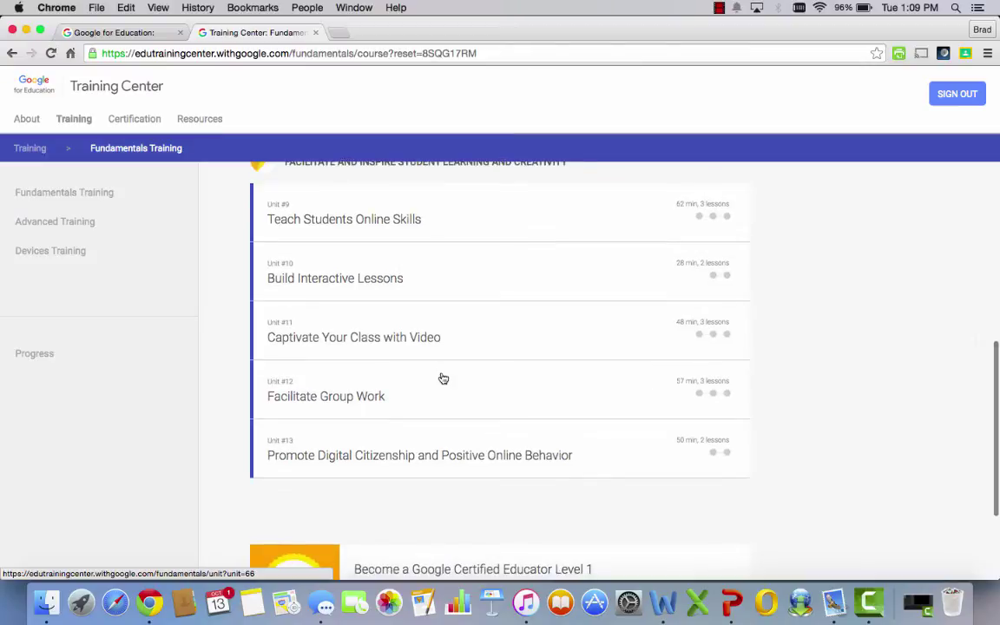
scroll(443, 378, "down", 3)
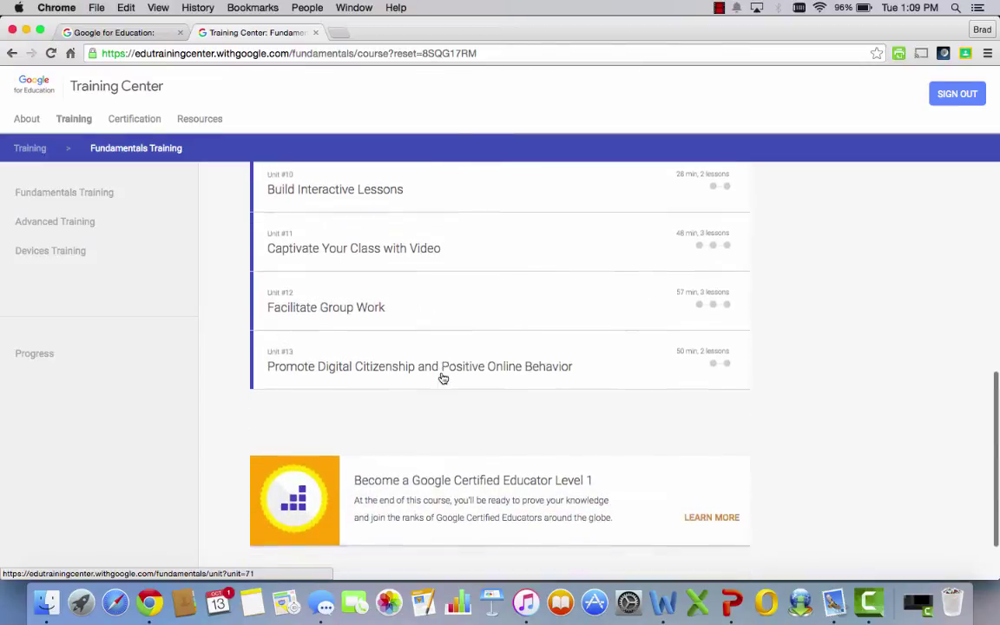
scroll(443, 378, "up", 15)
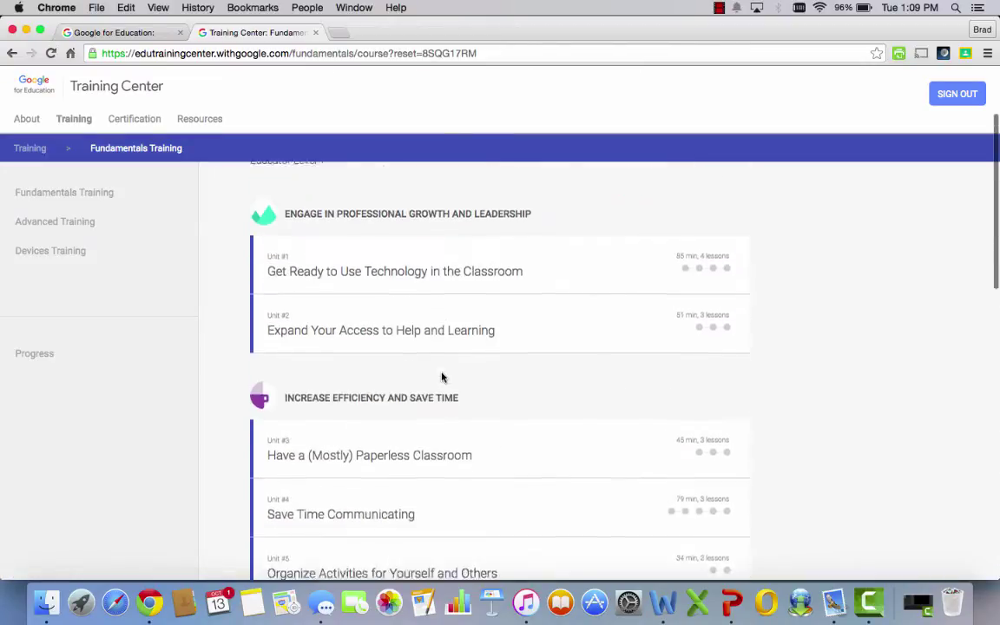
scroll(442, 377, "up", 3)
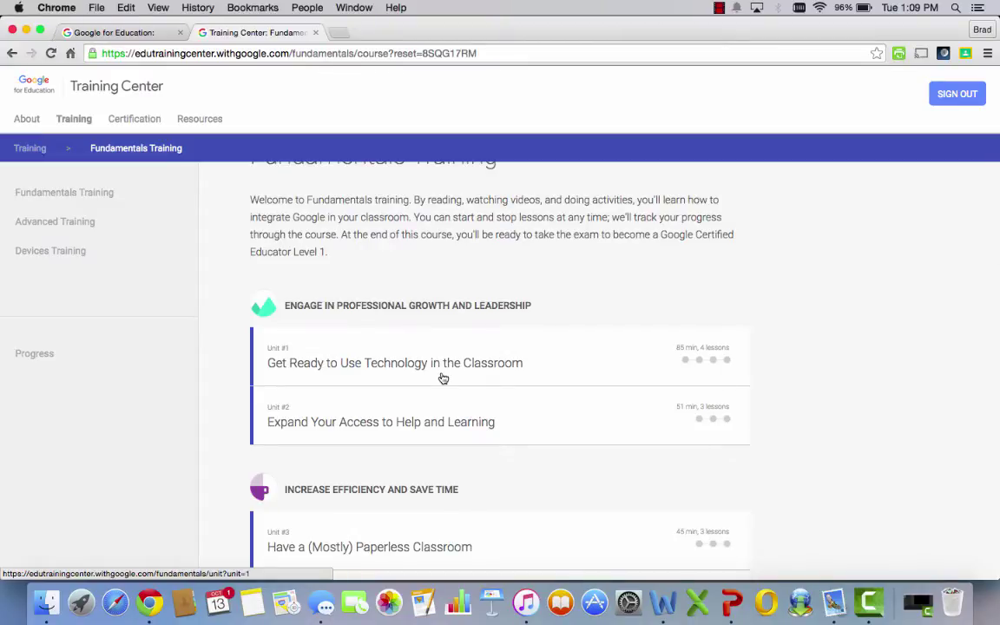
scroll(457, 421, "down", 1)
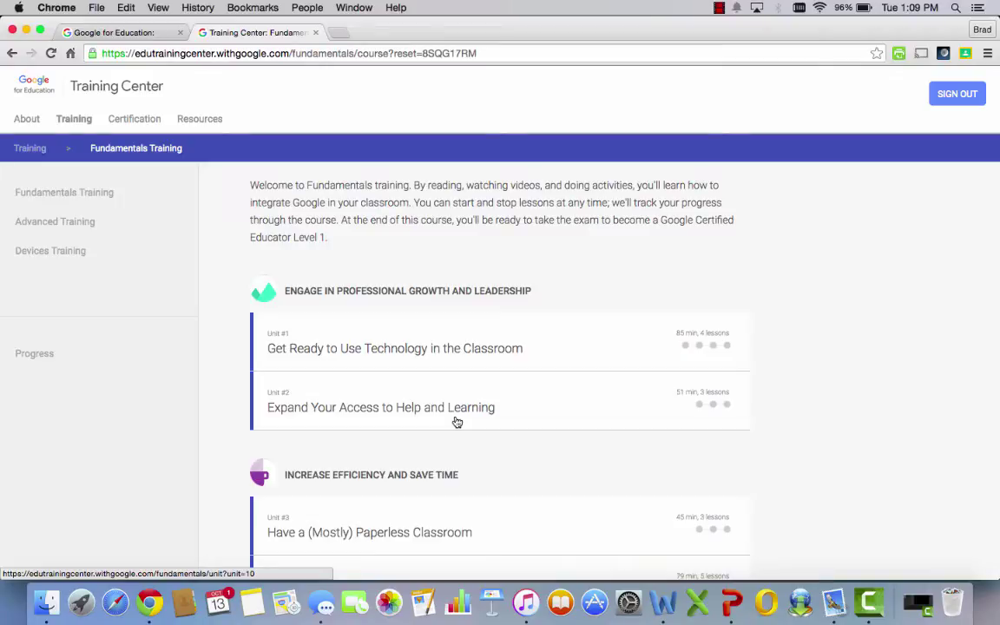
scroll(455, 420, "down", 3)
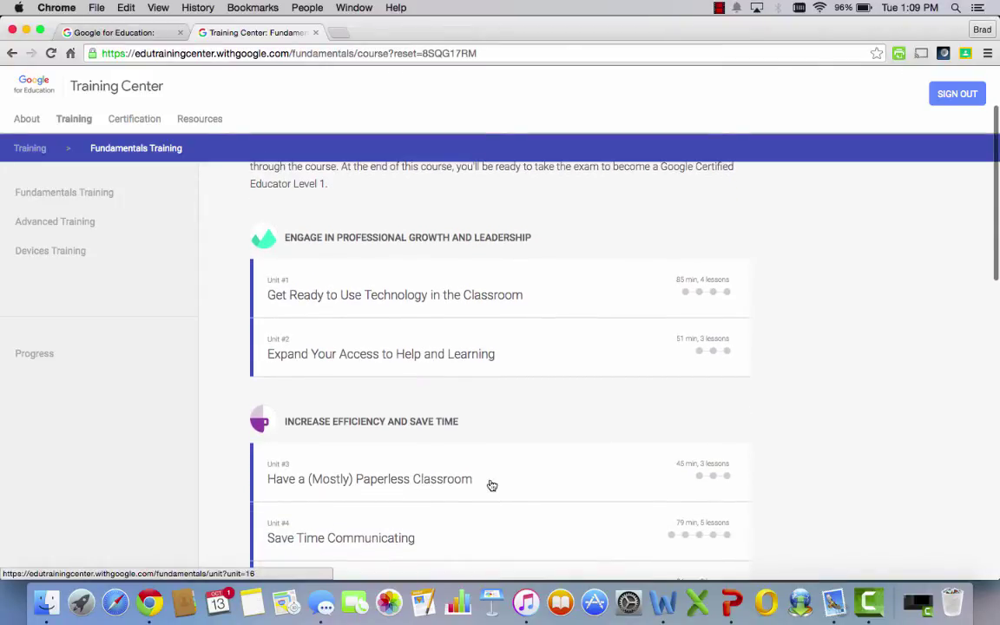
Open Unit 2, Expand Your Access to Help and Learning, and scroll its Introduction
left_click(429, 371)
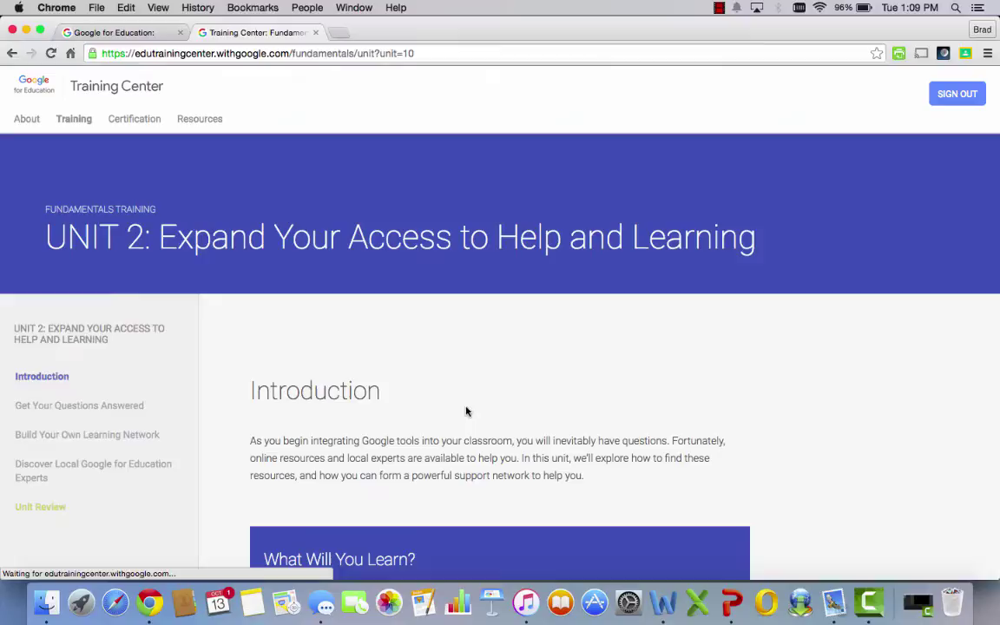
scroll(466, 411, "down", 1)
scroll(466, 407, "down", 1)
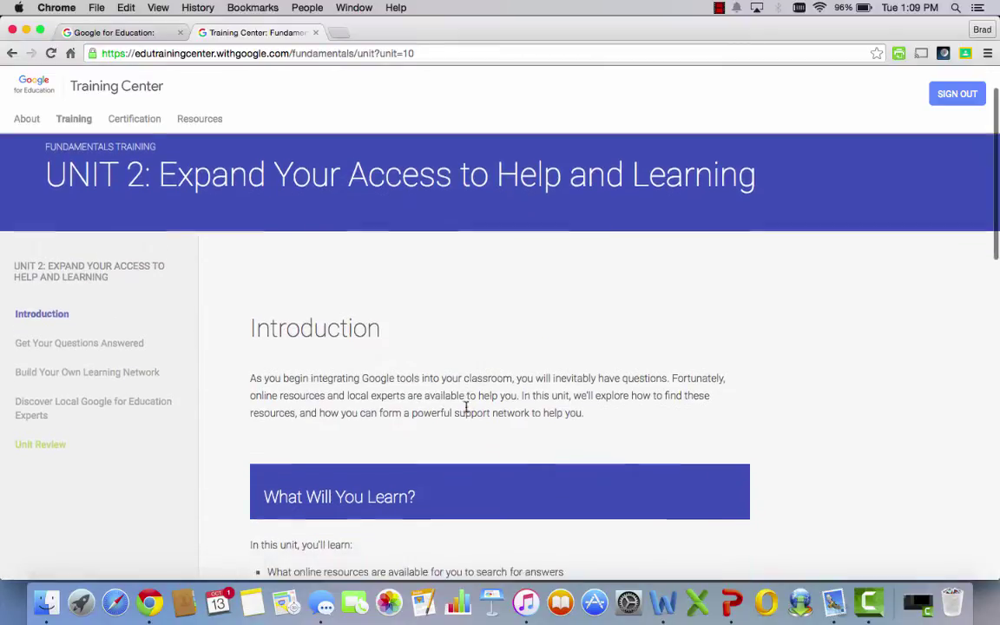
scroll(466, 411, "down", 5)
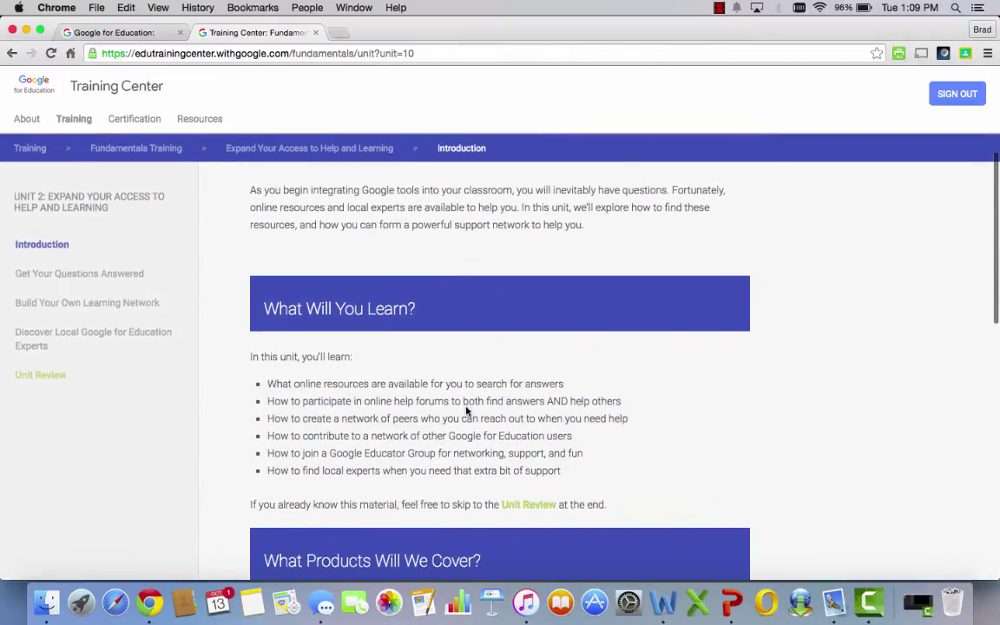
scroll(466, 411, "down", 1)
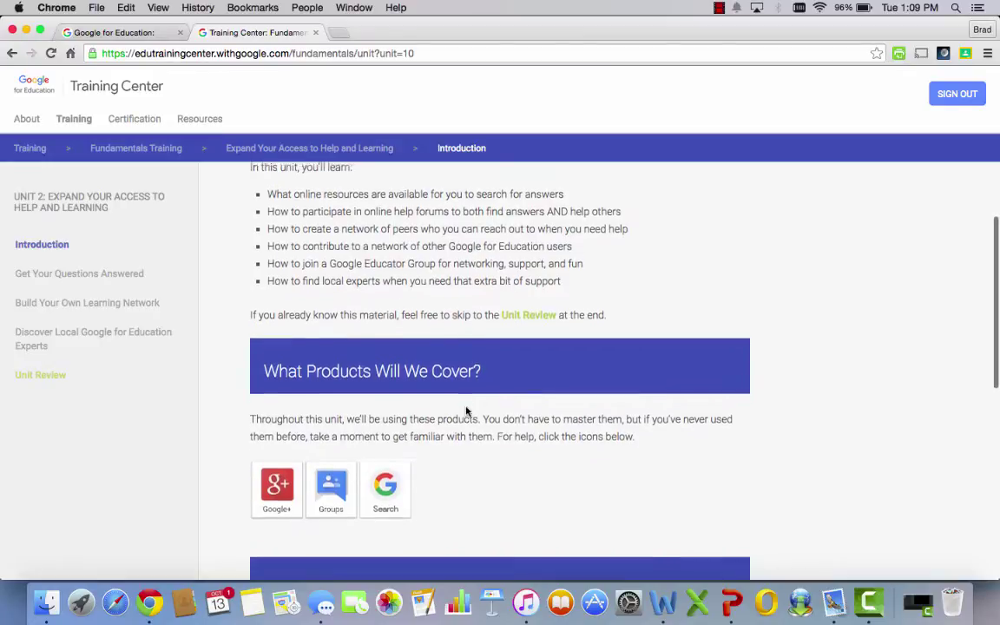
Jump to the Unit Review quiz and look over its select-all-that-apply questions
left_click(521, 317)
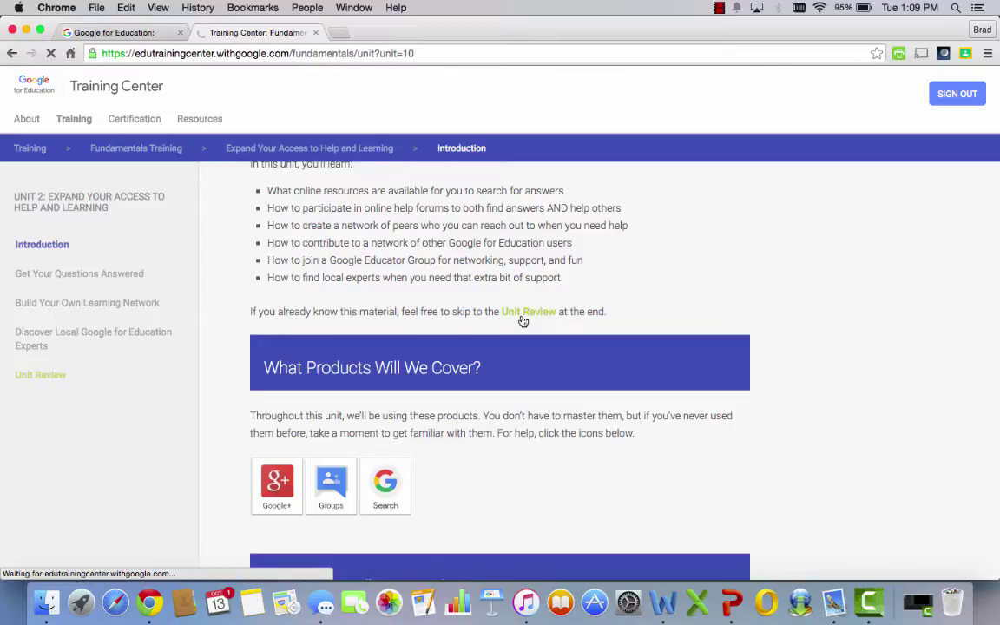
scroll(591, 462, "down", 3)
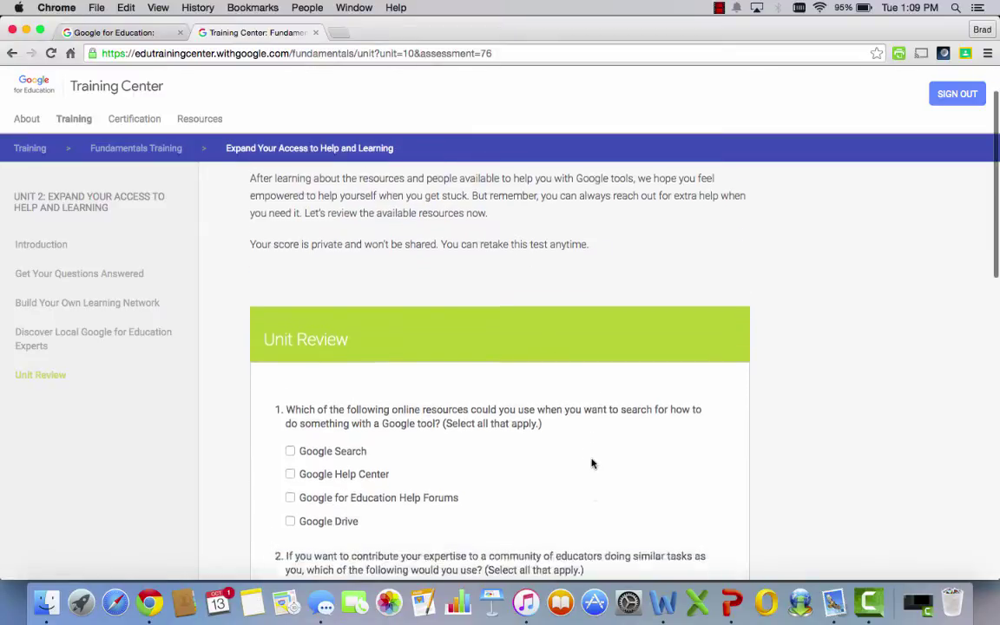
scroll(591, 463, "down", 5)
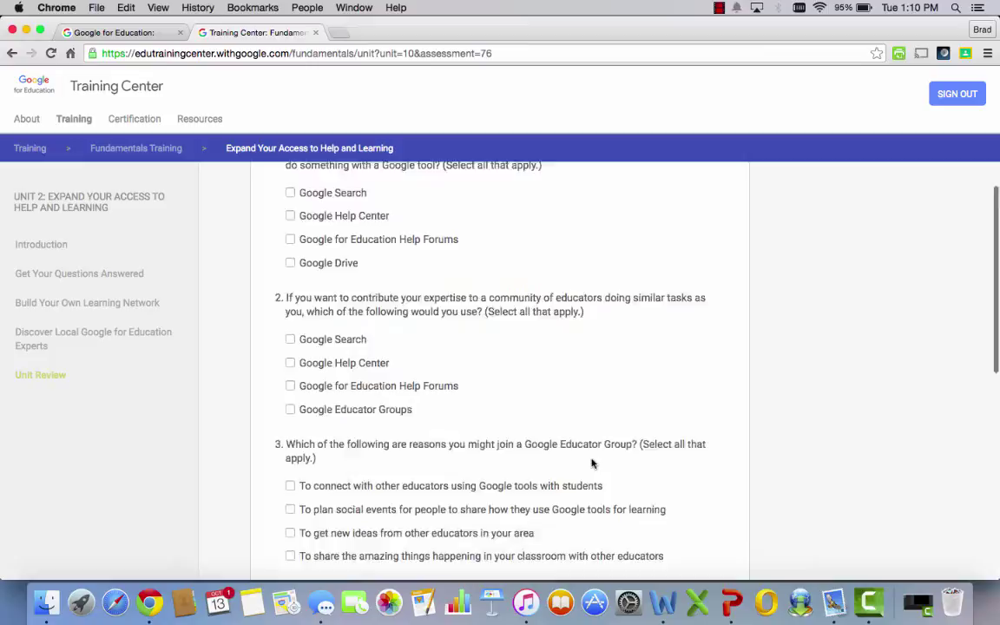
scroll(591, 463, "up", 7)
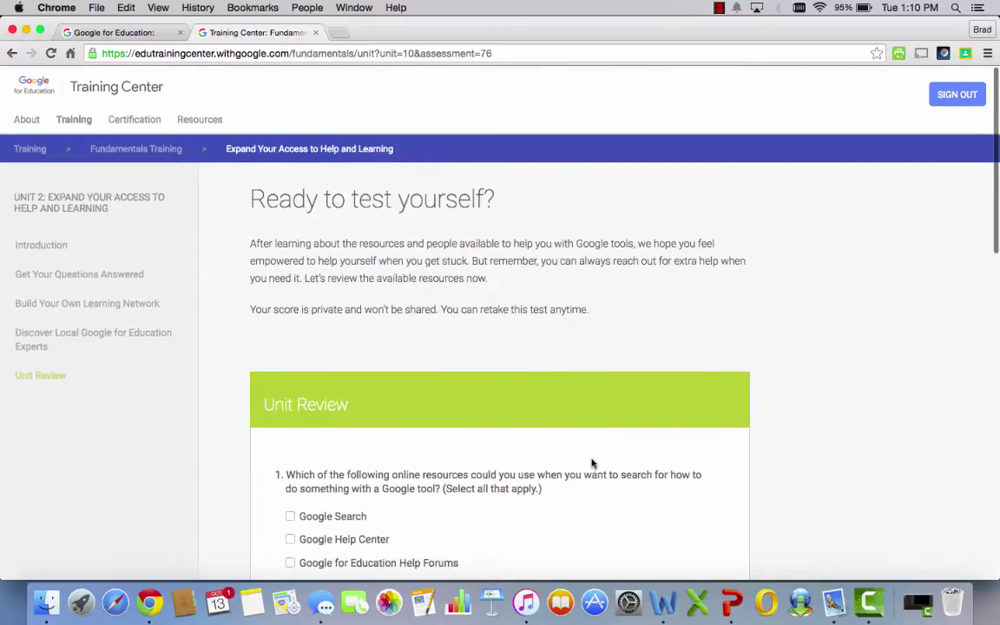
Go back to the Unit 2 Introduction page and scroll through its content
left_click(12, 54)
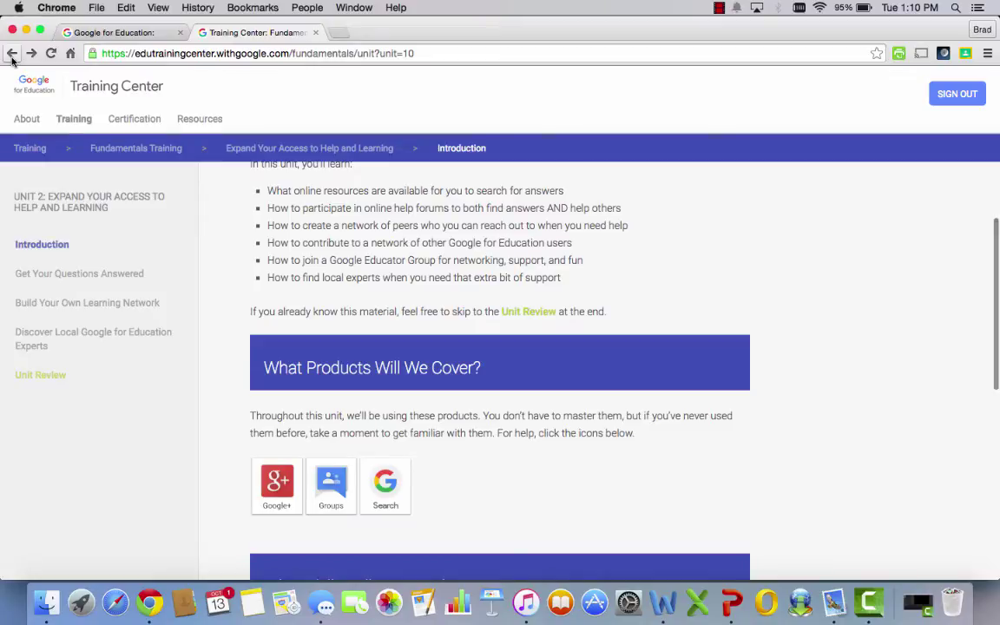
scroll(441, 480, "up", 3)
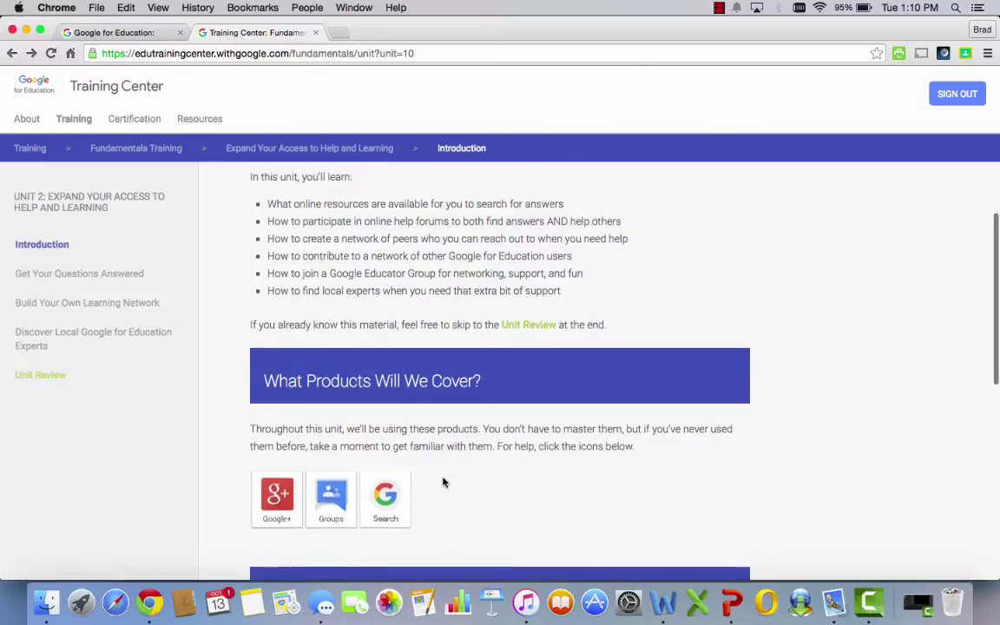
scroll(442, 480, "up", 5)
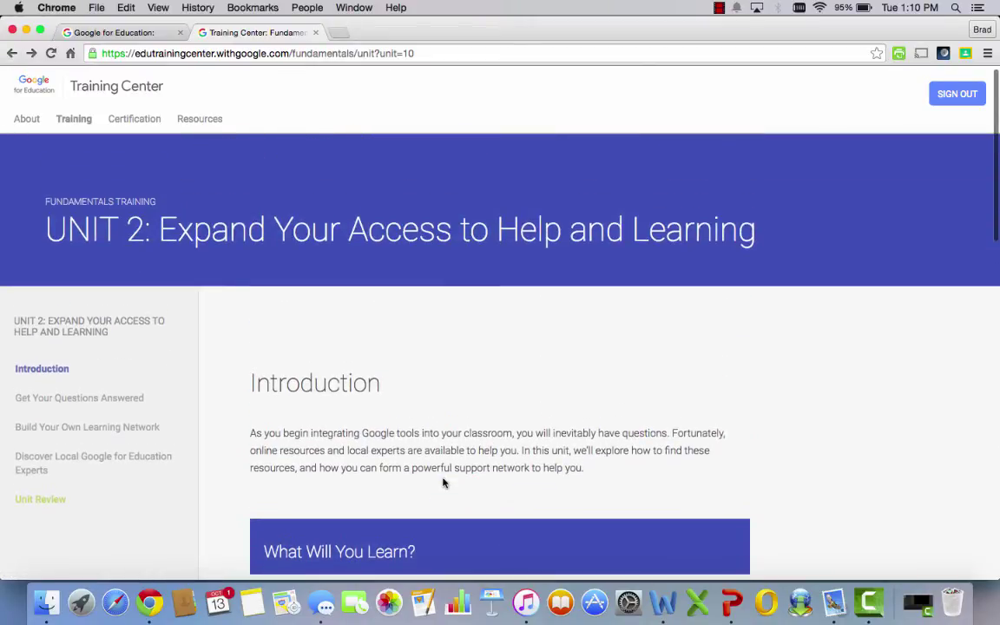
scroll(442, 482, "down", 5)
scroll(443, 481, "down", 5)
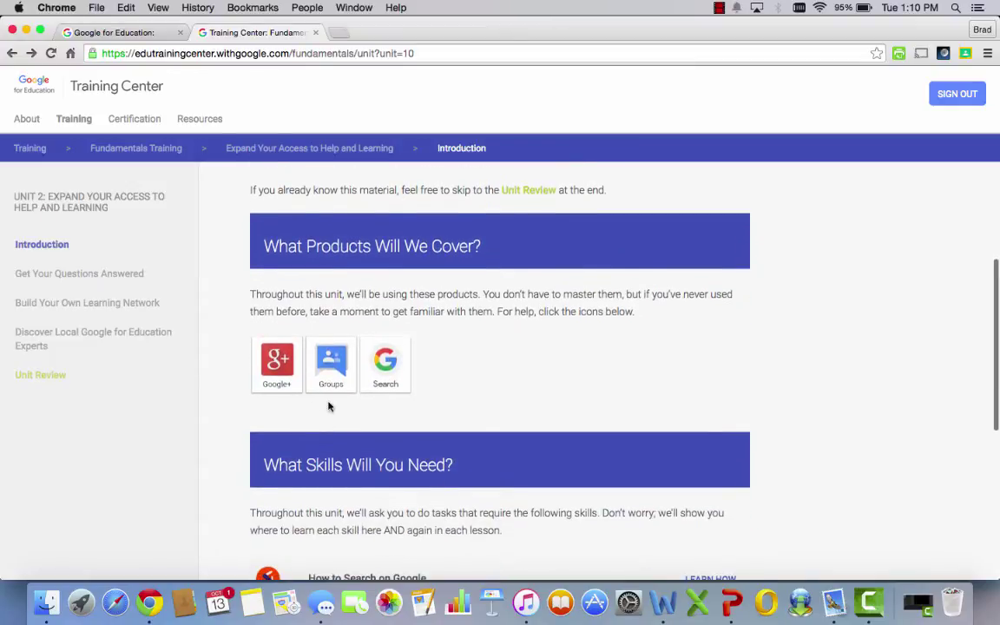
scroll(430, 435, "down", 4)
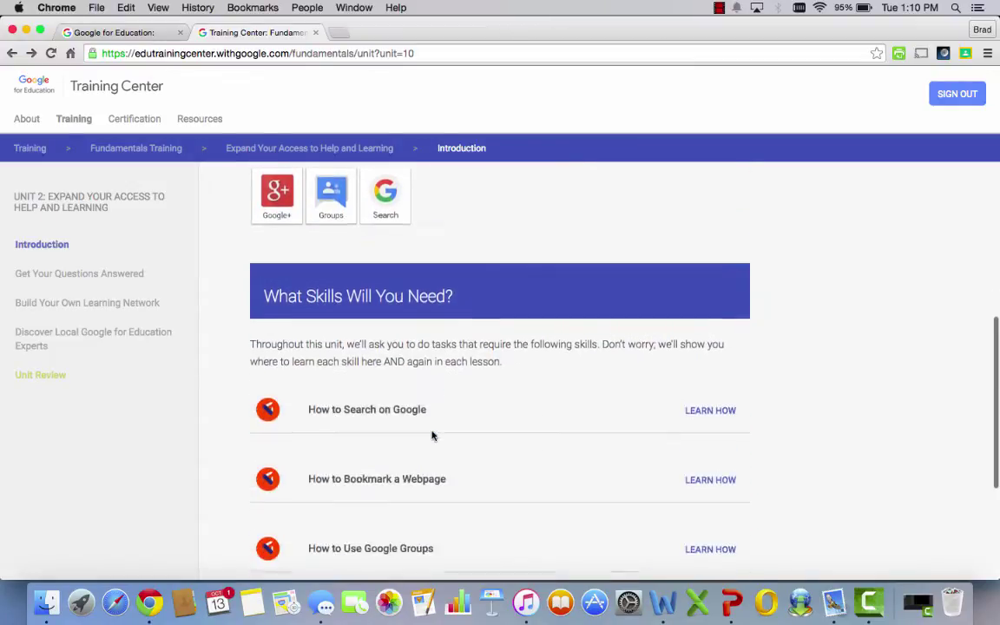
scroll(433, 436, "down", 6)
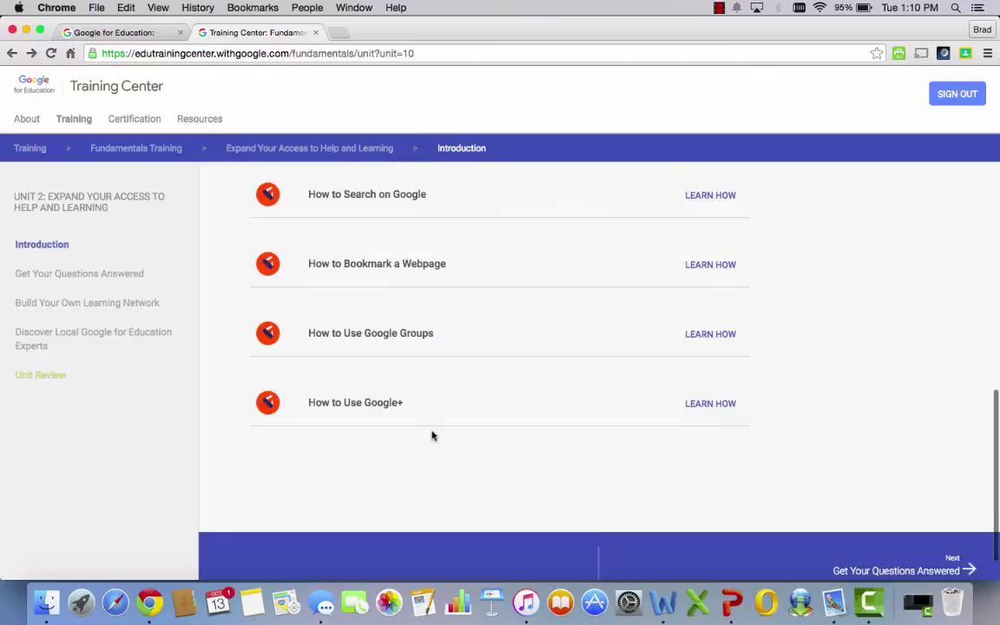
scroll(432, 436, "up", 15)
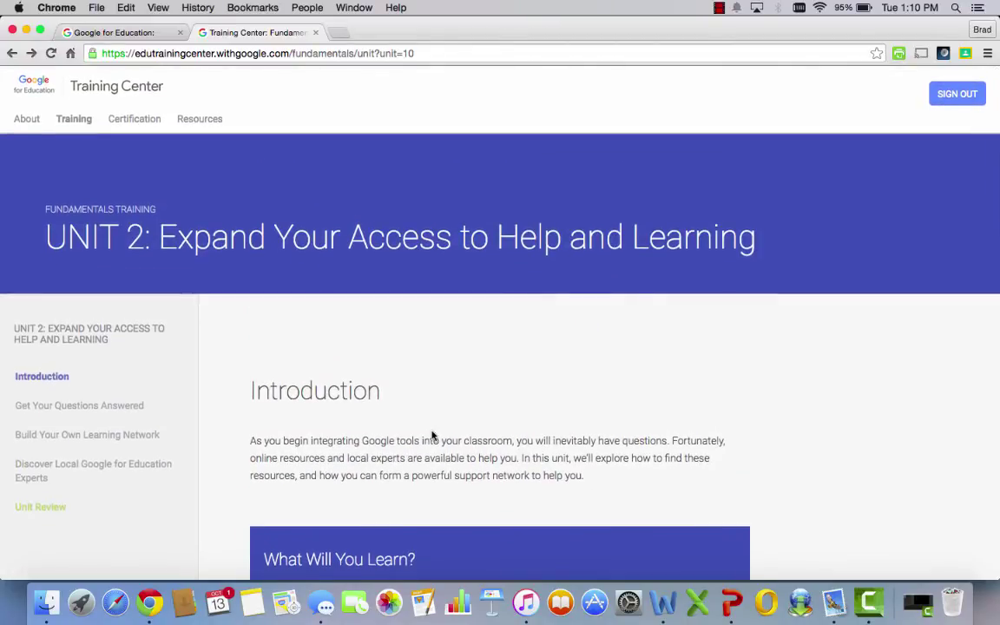
scroll(433, 436, "down", 1)
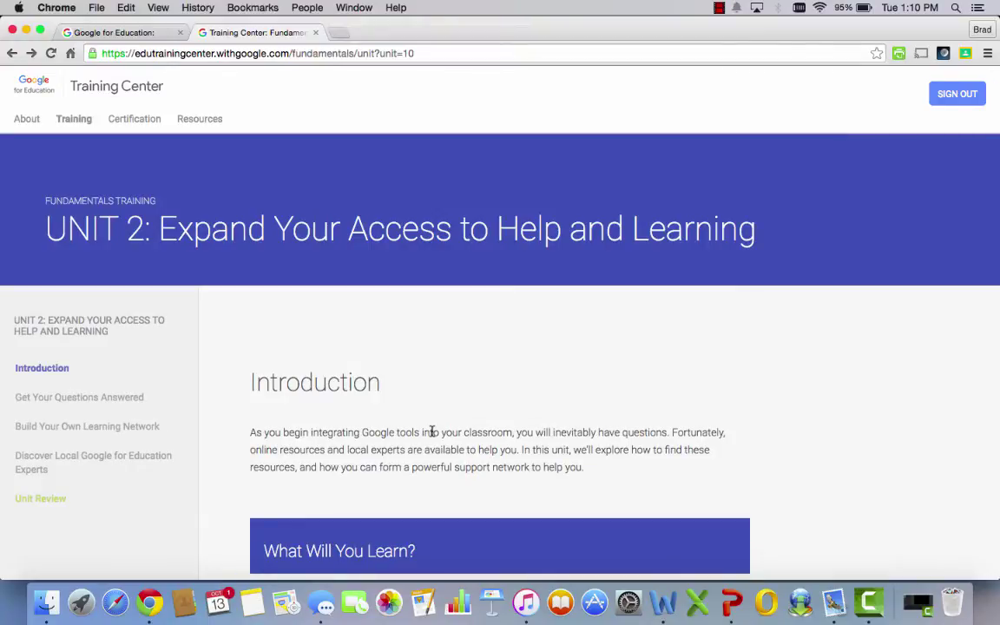
scroll(432, 431, "down", 2)
scroll(432, 432, "up", 2)
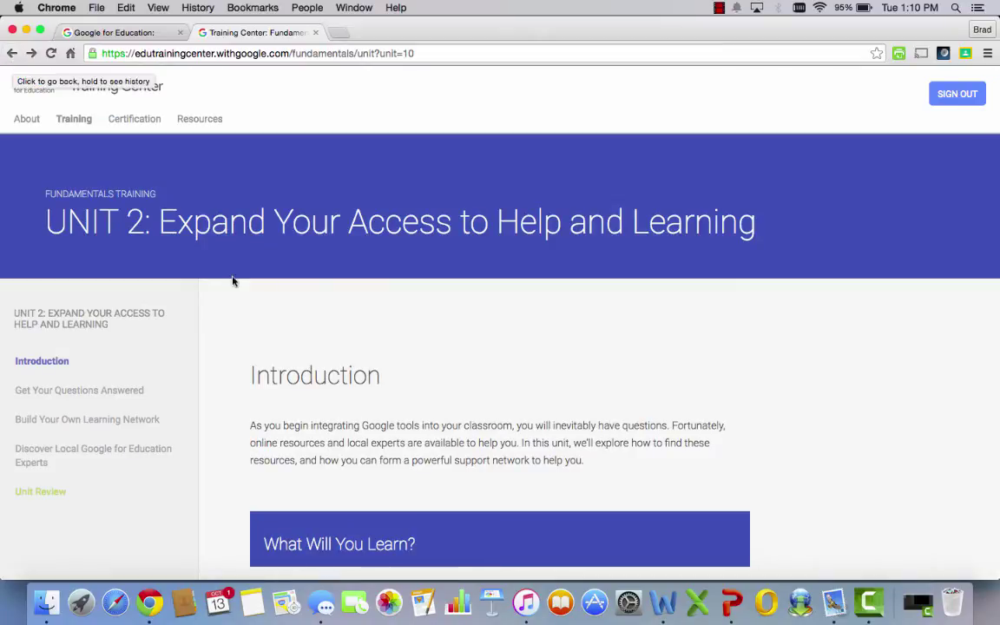
Go back to the Fundamentals Training unit list and scroll down to the Level 1 banner
left_click(12, 54)
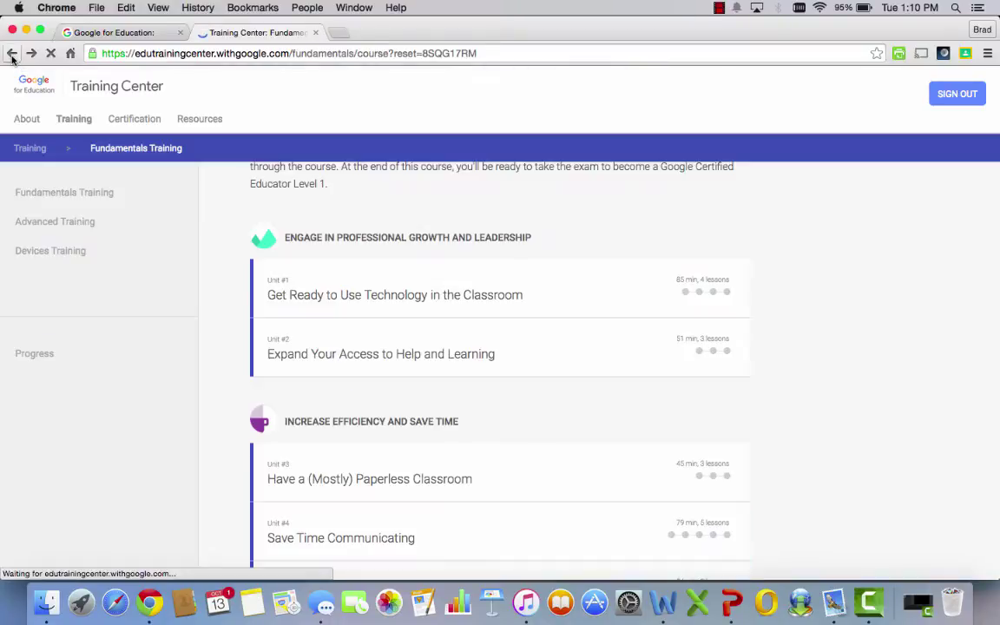
scroll(422, 471, "down", 1)
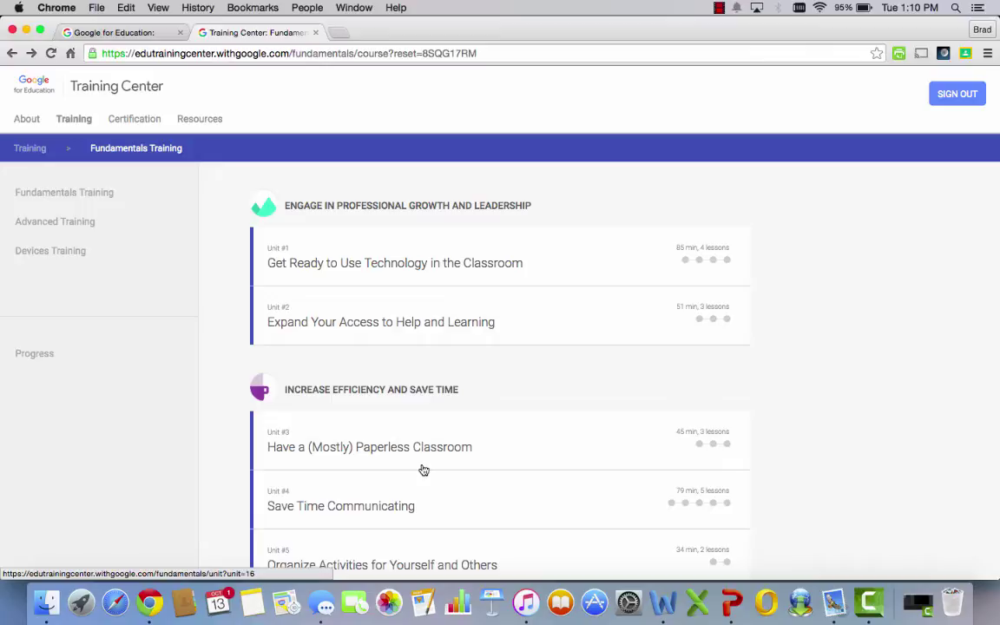
scroll(423, 470, "up", 1)
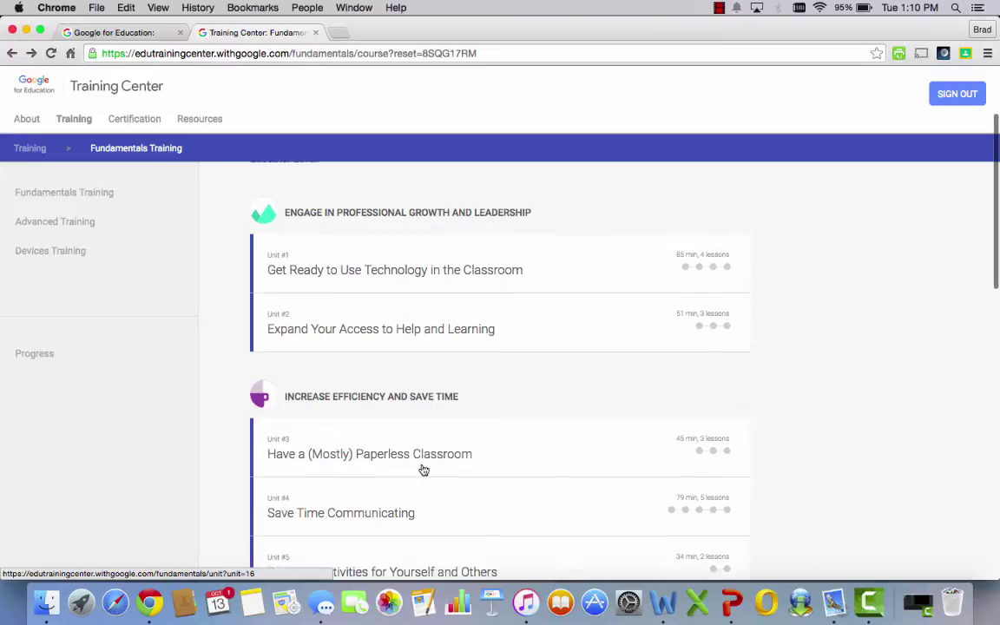
scroll(423, 470, "down", 2)
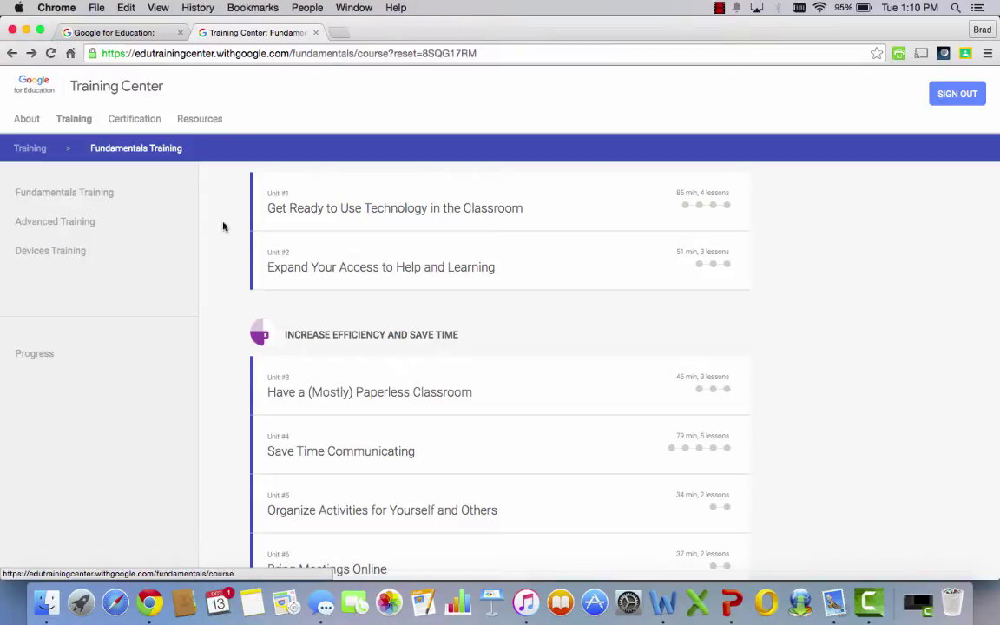
scroll(418, 409, "down", 5)
scroll(420, 409, "down", 5)
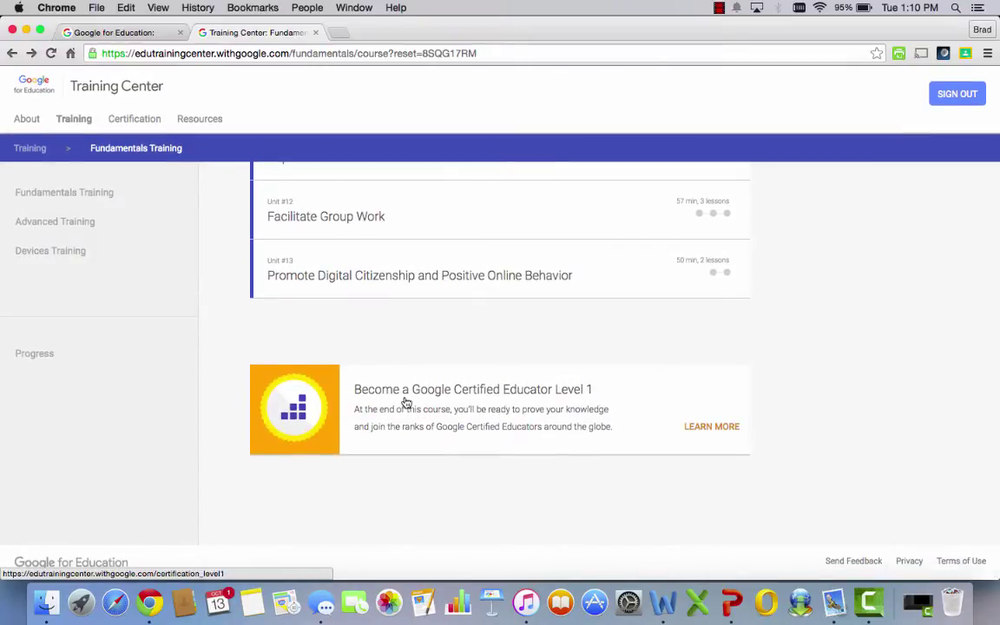
Open LEARN MORE on the Level 1 banner and view the Get training, Practice, Certified cards
left_click(719, 430)
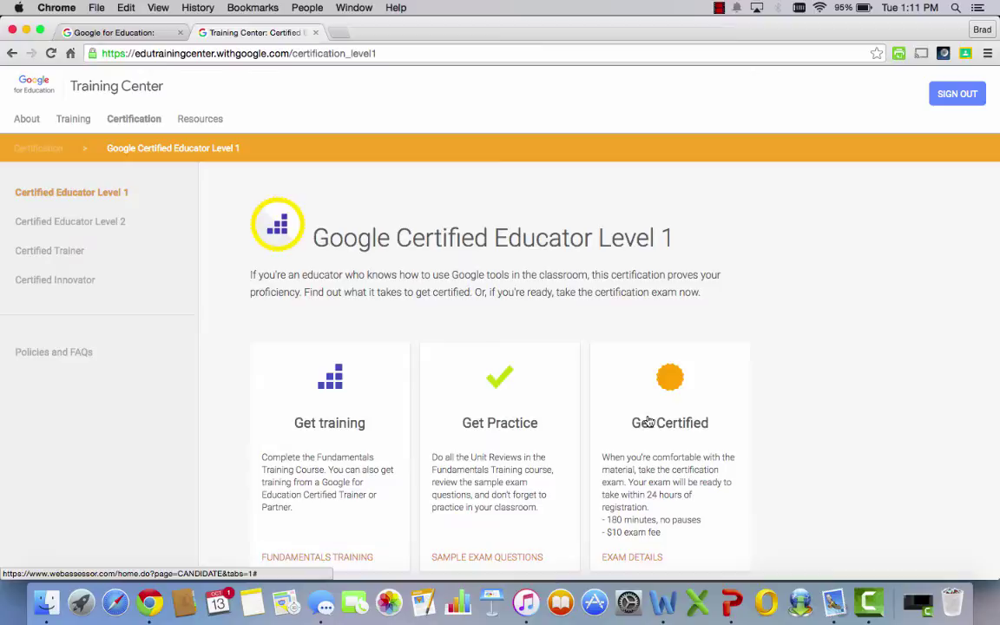
scroll(677, 452, "down", 3)
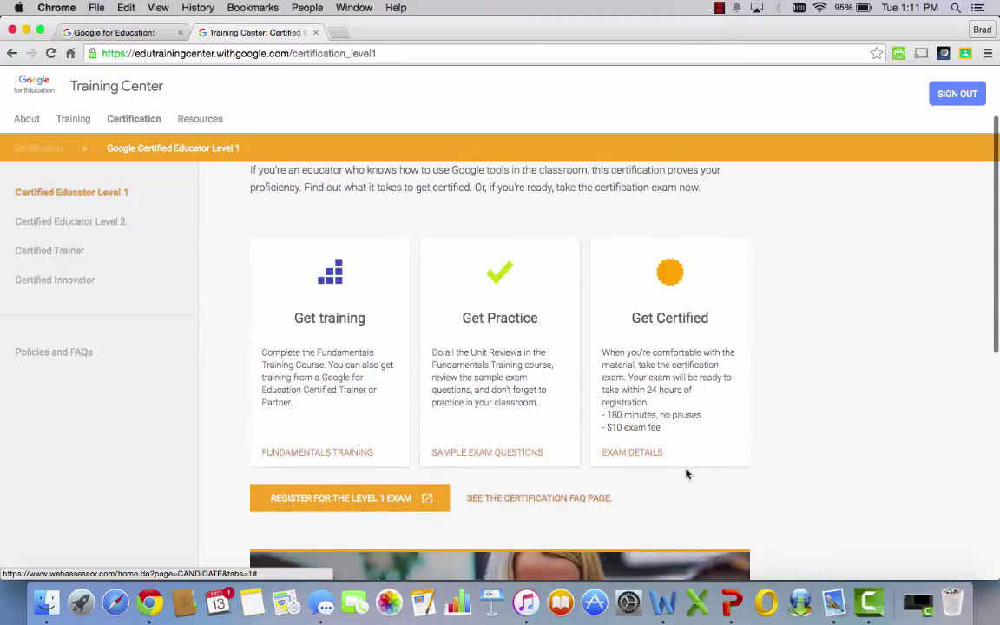
Preview the Sample Exam Questions PDF, then go back to the Level 1 certification page
left_click(469, 460)
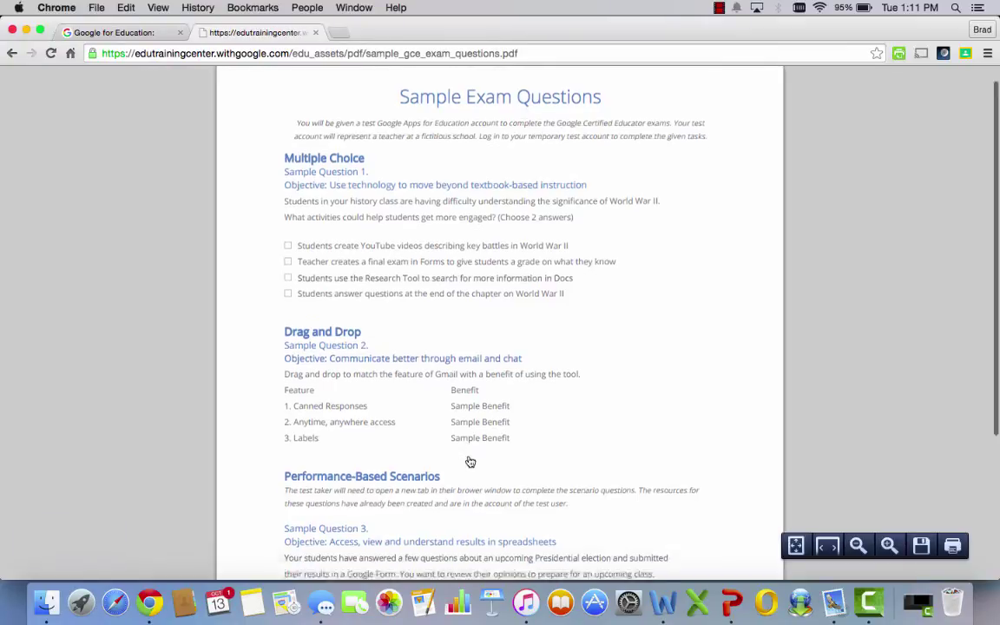
scroll(469, 461, "down", 5)
scroll(469, 461, "up", 5)
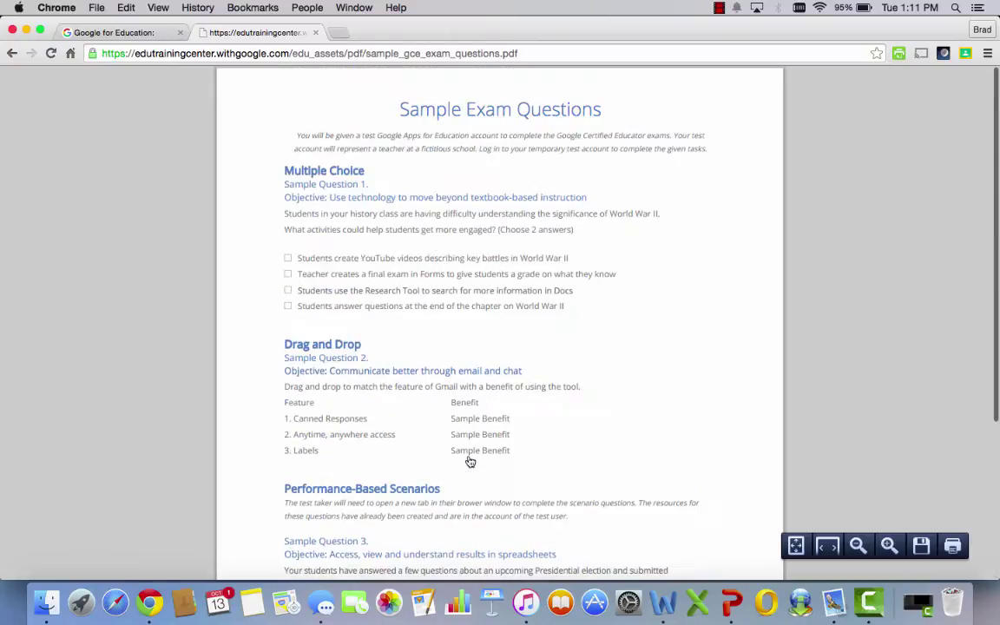
left_click(12, 53)
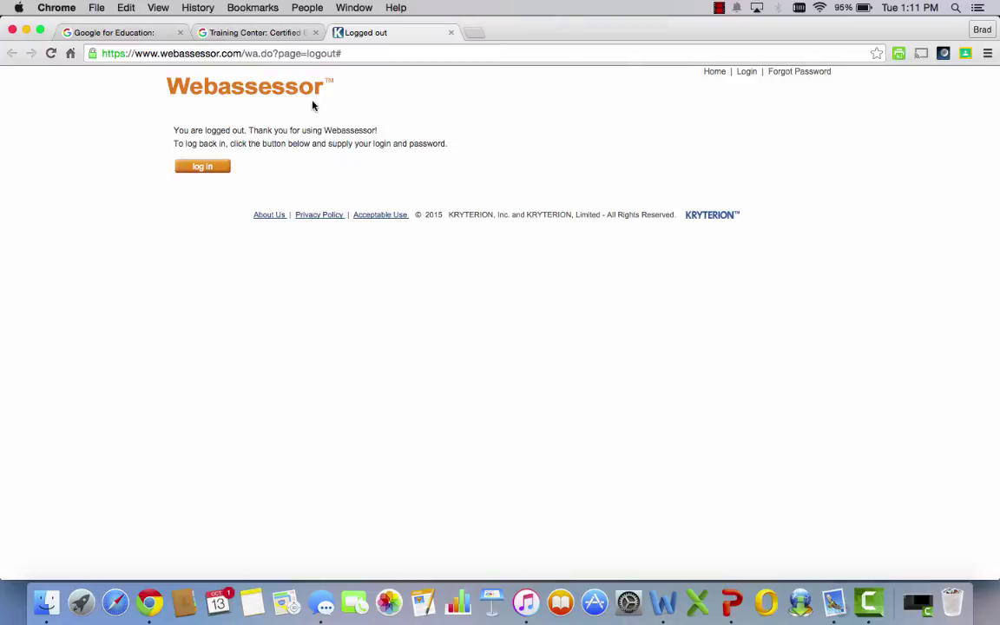
Close the Webassessor 'Logged out' tab to reveal the Level 1 page with its 180-minute, $10 exam
left_click(452, 33)
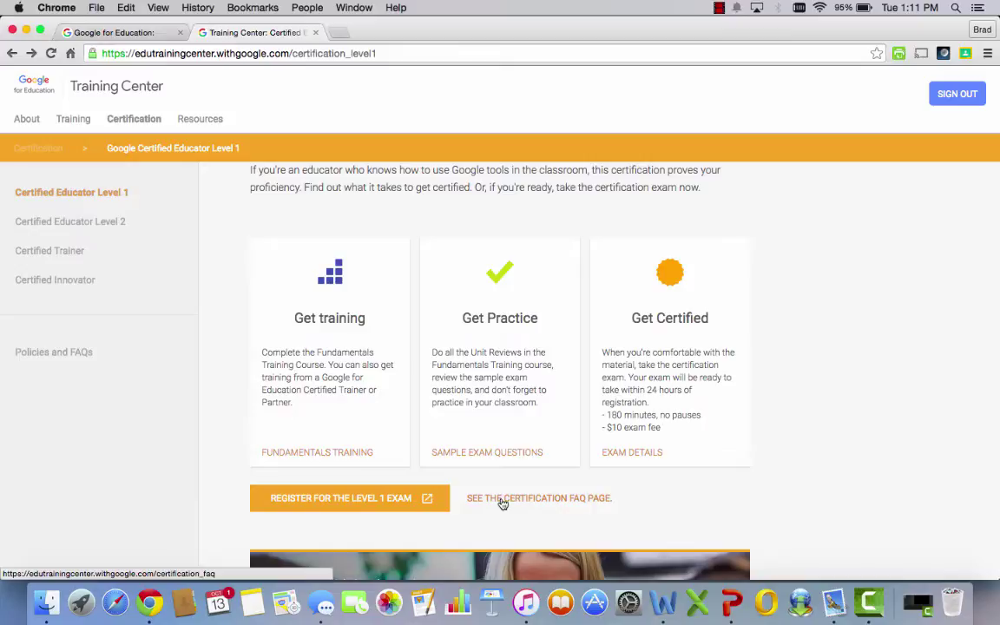
Open the certification FAQ page and scroll through its questions
left_click(574, 506)
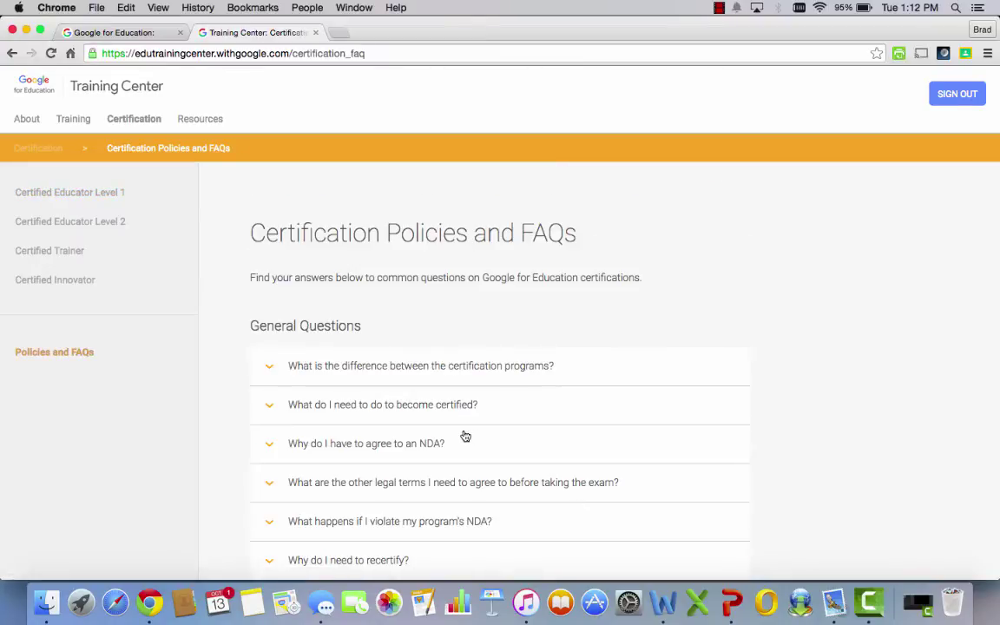
scroll(466, 436, "down", 2)
scroll(465, 436, "down", 1)
scroll(465, 436, "down", 2)
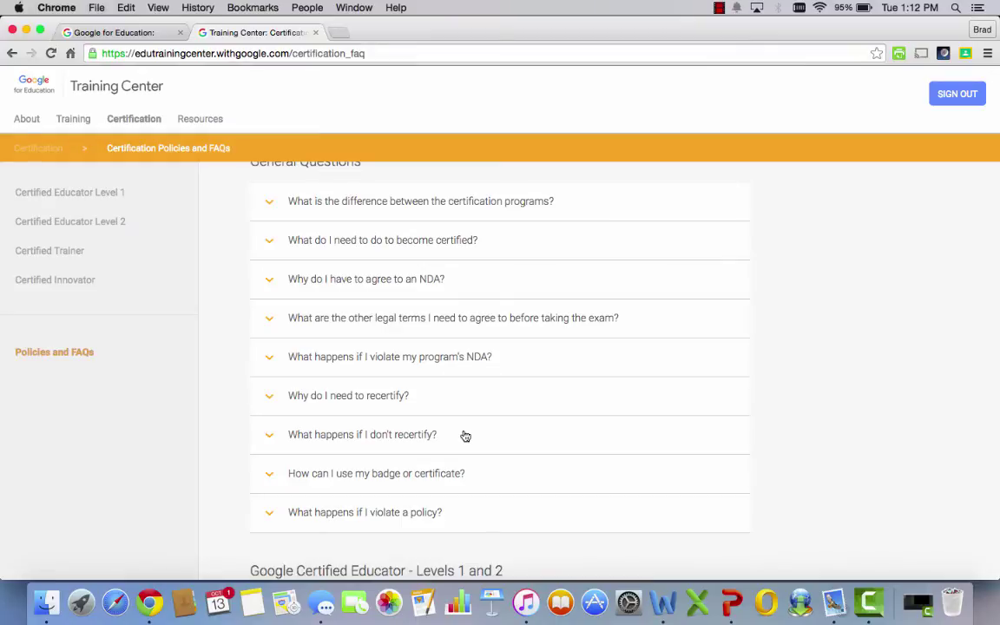
scroll(465, 436, "down", 2)
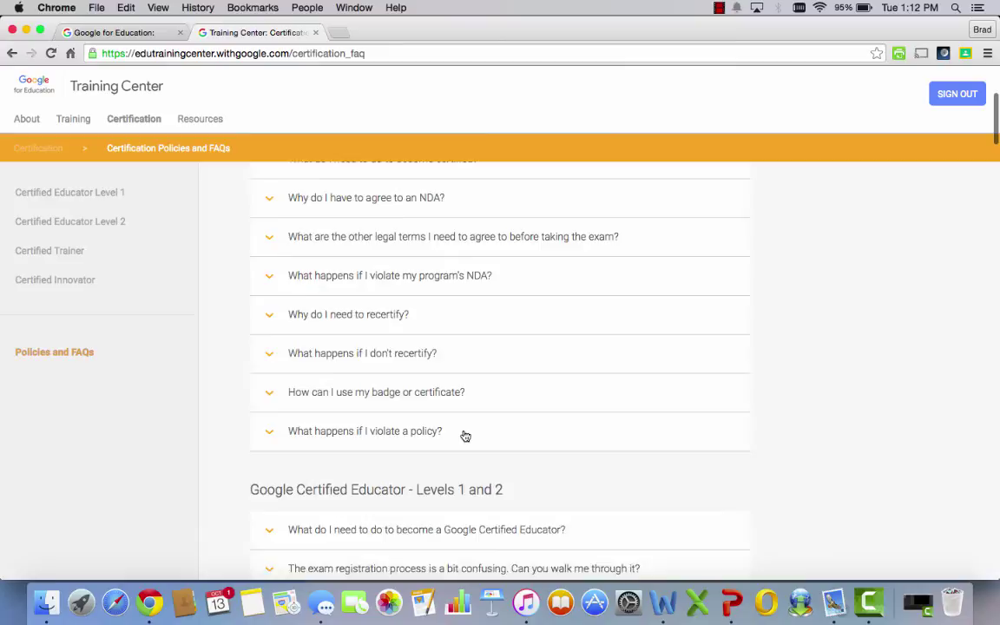
scroll(465, 435, "up", 5)
scroll(465, 436, "up", 1)
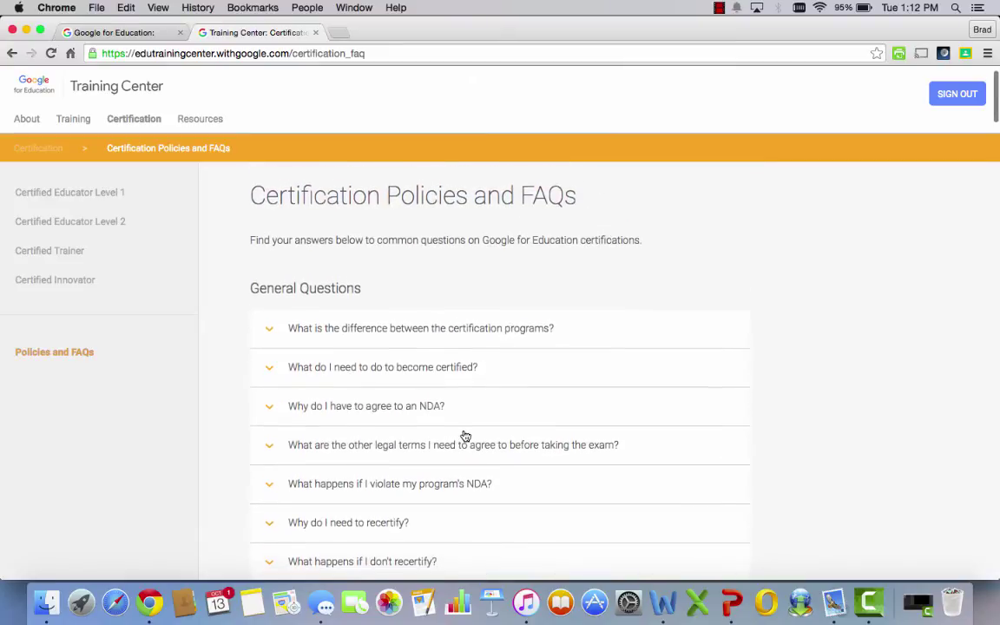
scroll(465, 436, "down", 8)
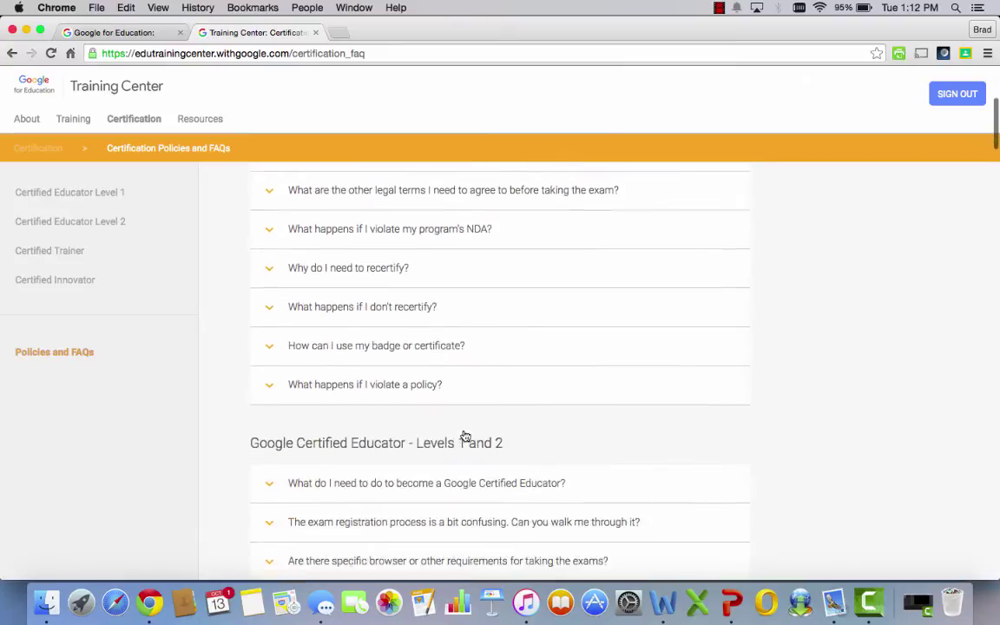
scroll(466, 436, "down", 3)
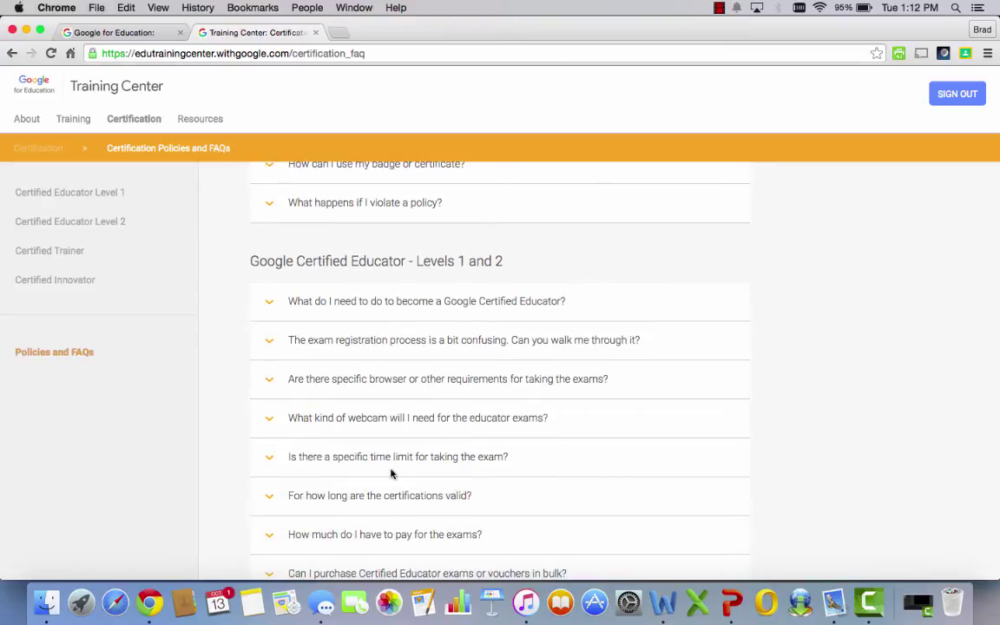
Expand 'For how long are the certifications valid?' (24 months), then return to the Level 1 page
left_click(355, 502)
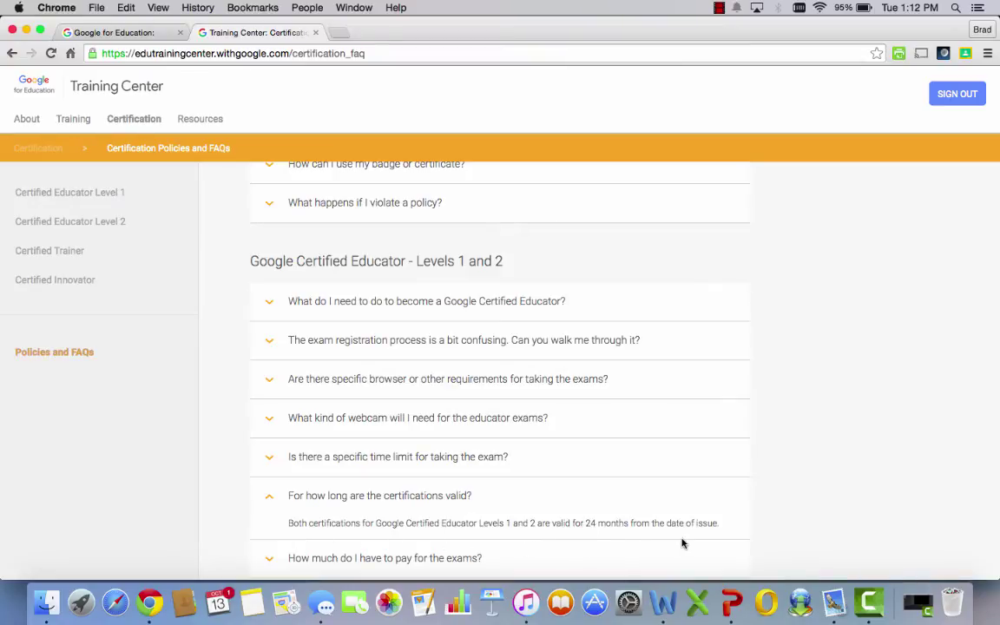
scroll(652, 525, "up", 10)
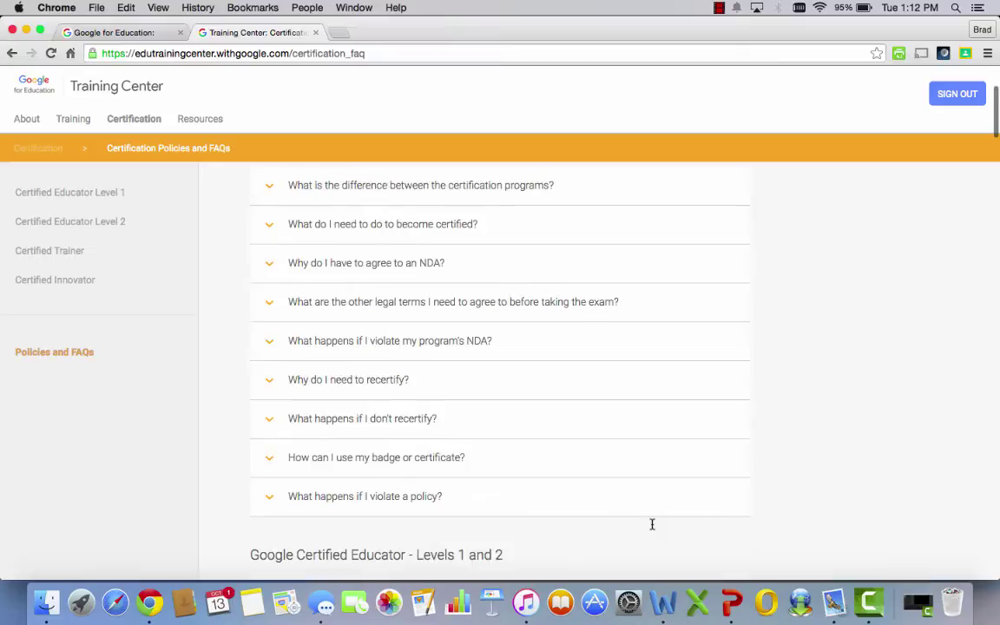
left_click(12, 53)
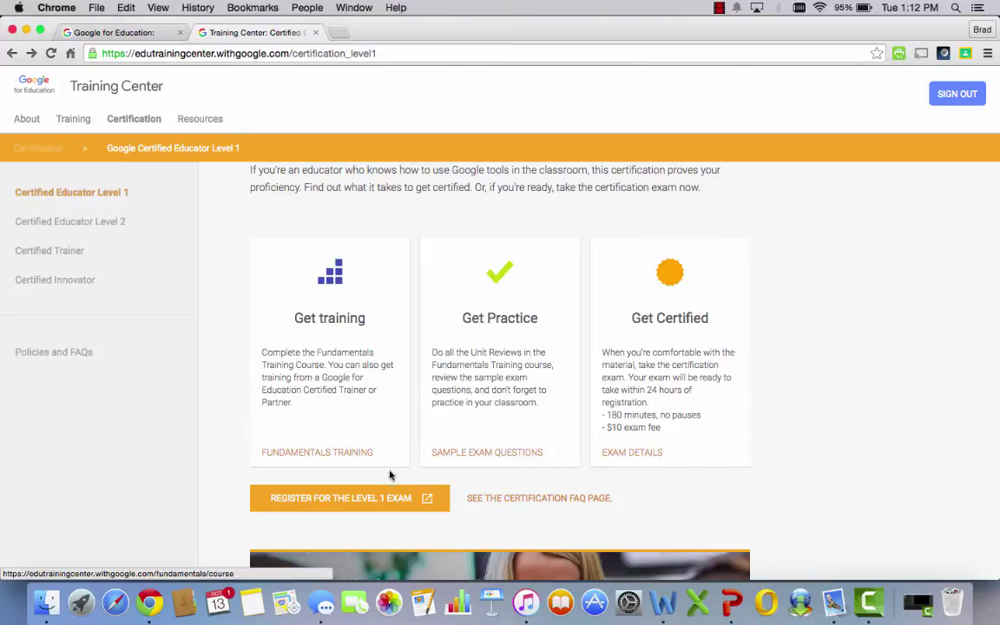
Register for the Level 1 exam with the first school account, allowing Webassessor email and profile access
left_click(378, 500)
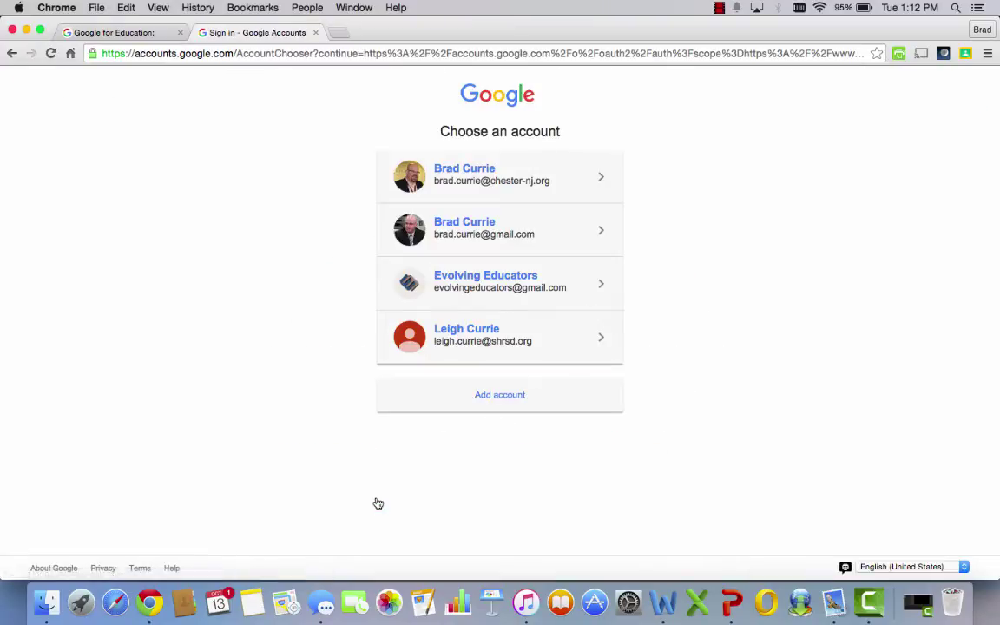
left_click(468, 180)
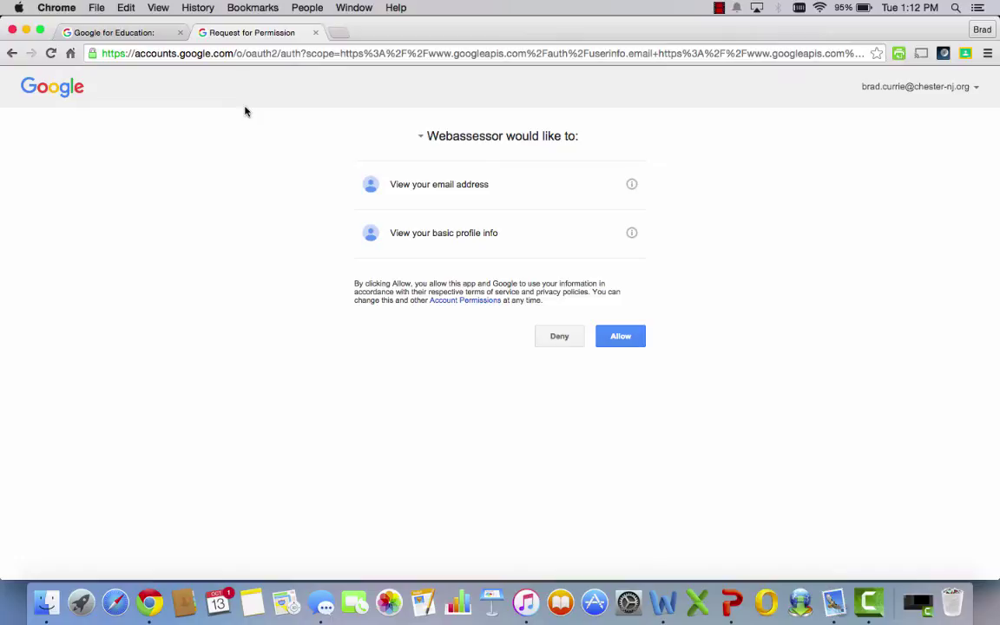
left_click(633, 346)
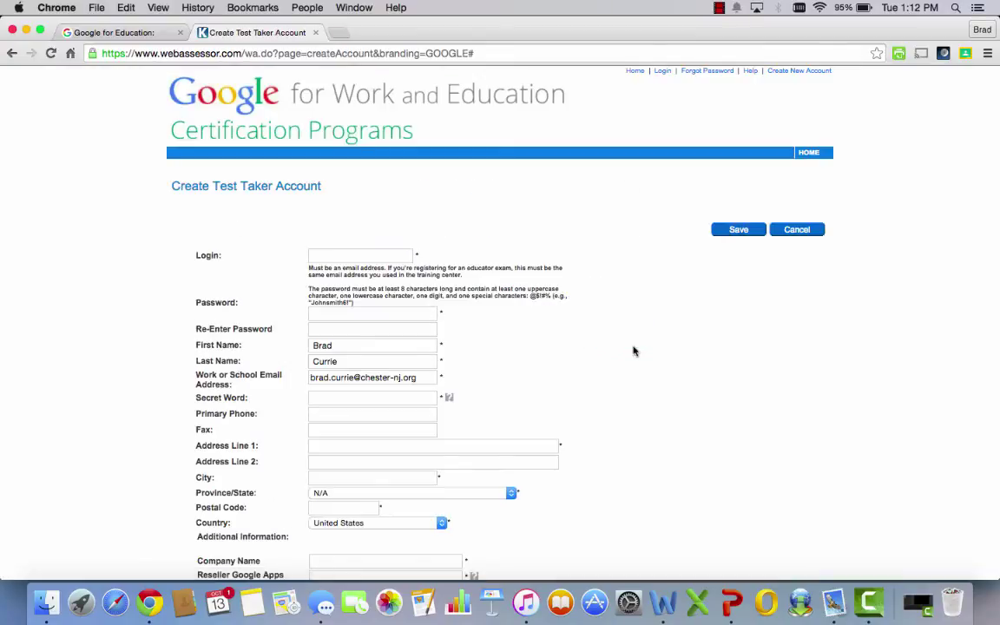
Review the Create Test Taker Account form's prefilled first name, last name and school email
scroll(594, 413, "down", 2)
scroll(593, 413, "down", 5)
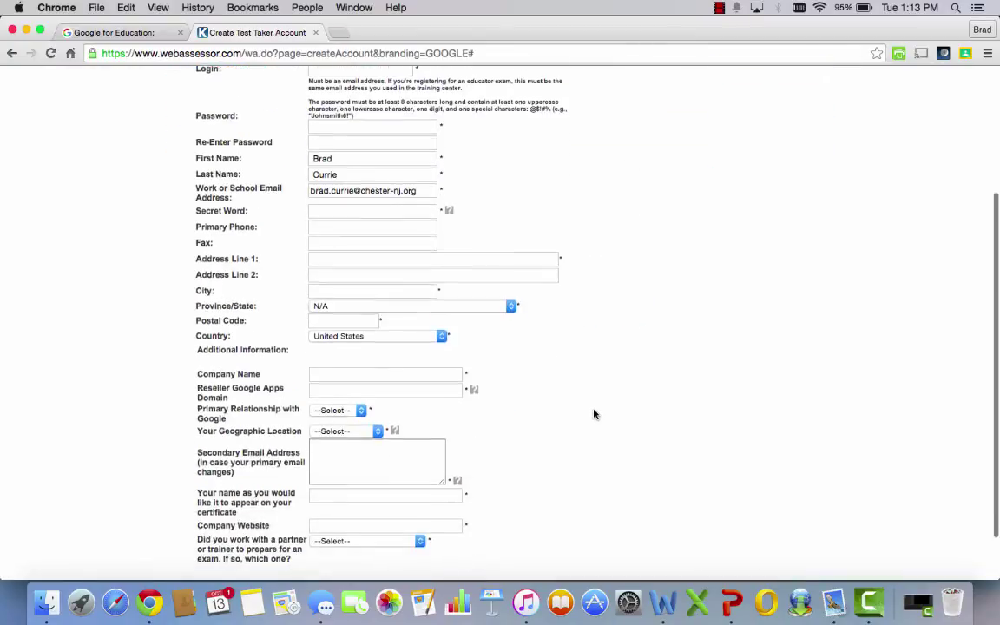
scroll(593, 413, "up", 5)
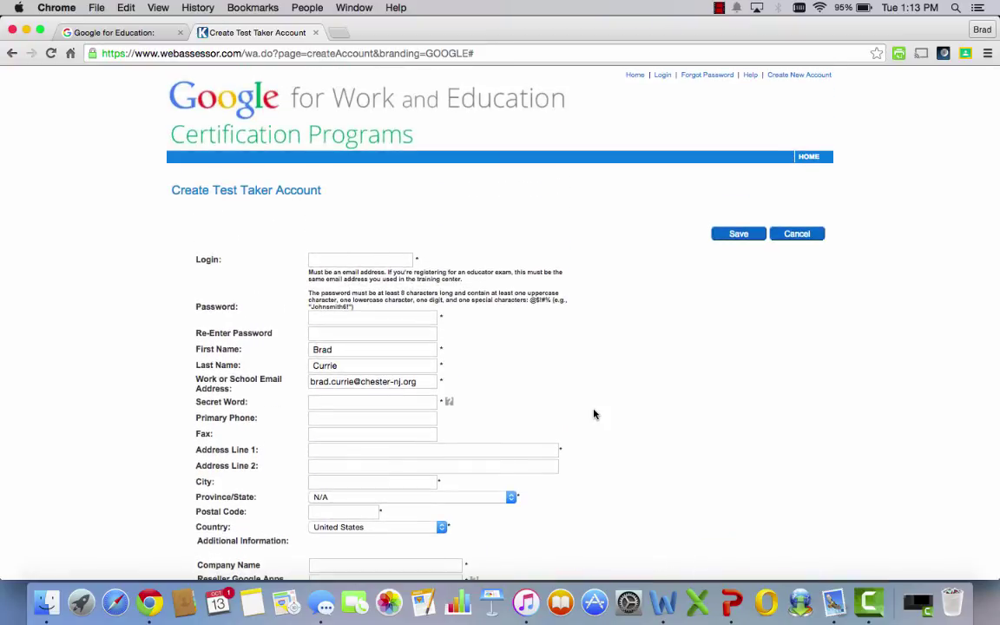
scroll(593, 413, "down", 1)
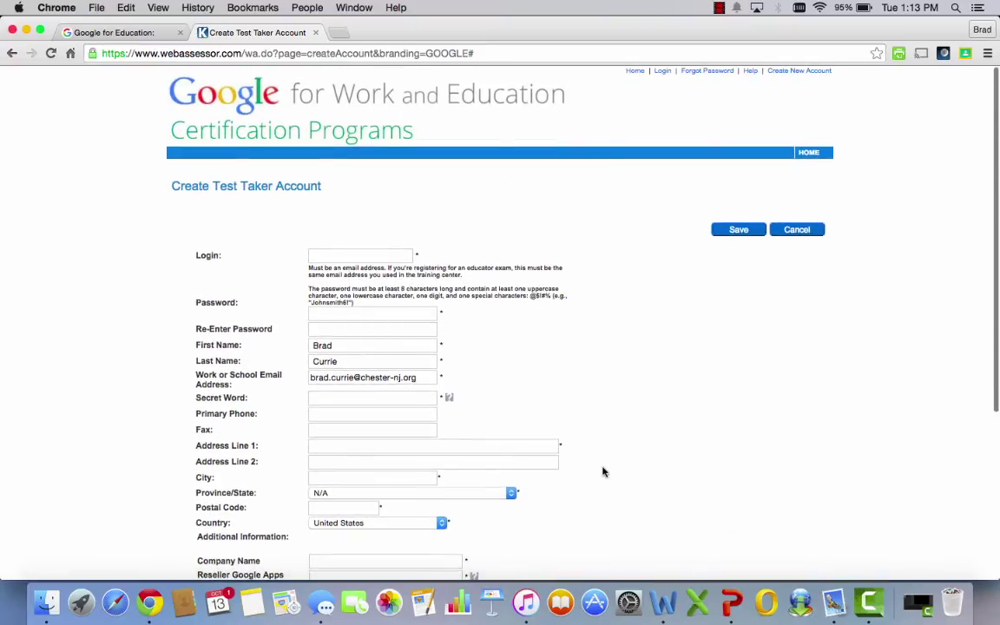
scroll(604, 472, "down", 2)
scroll(604, 472, "up", 1)
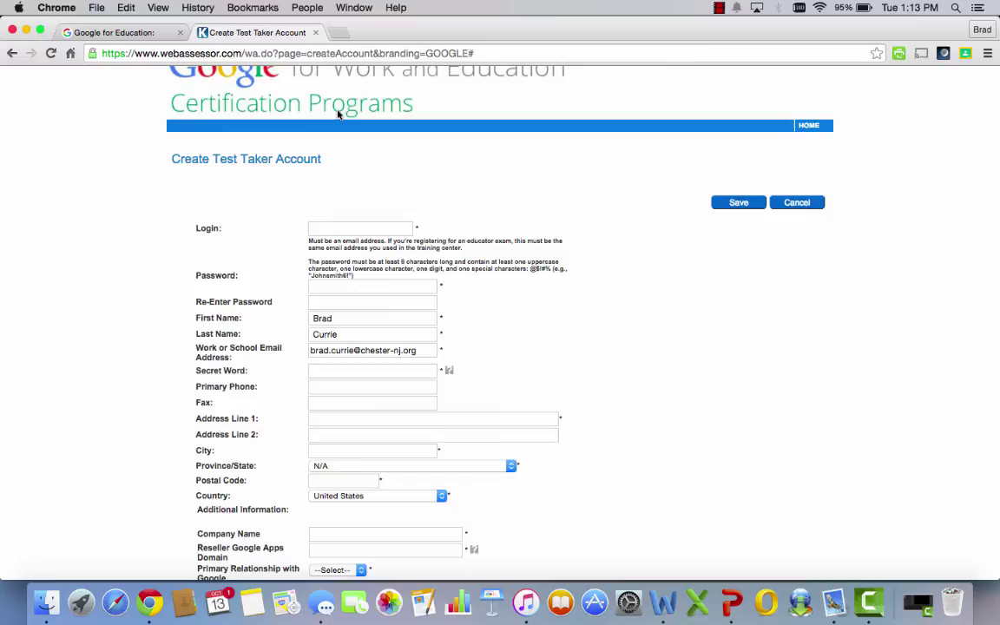
Back out of the test taker sign-up to the Certified Educator Level 1 page
left_click(18, 57)
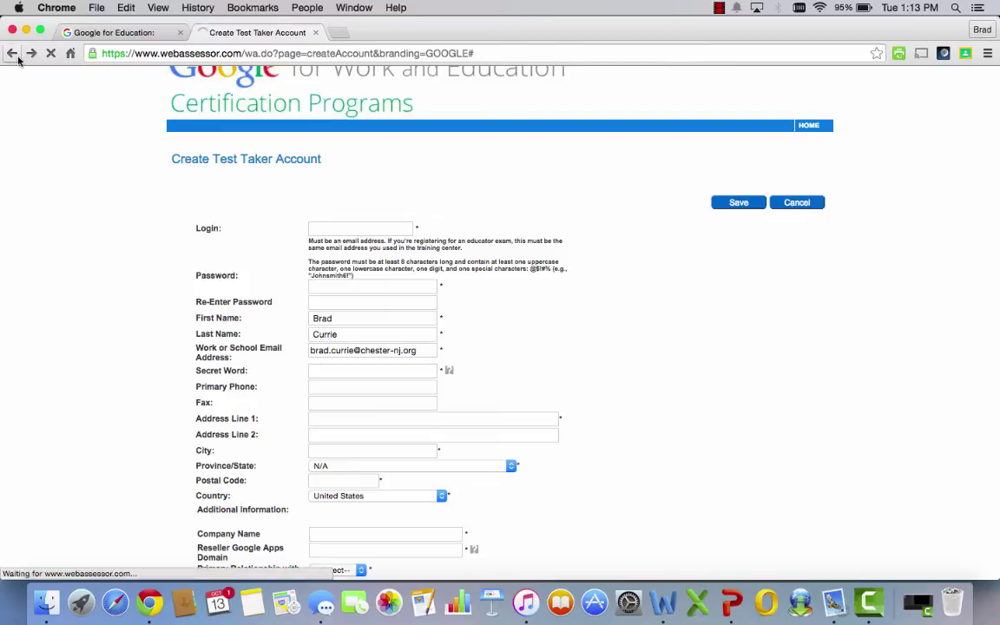
left_click(12, 53)
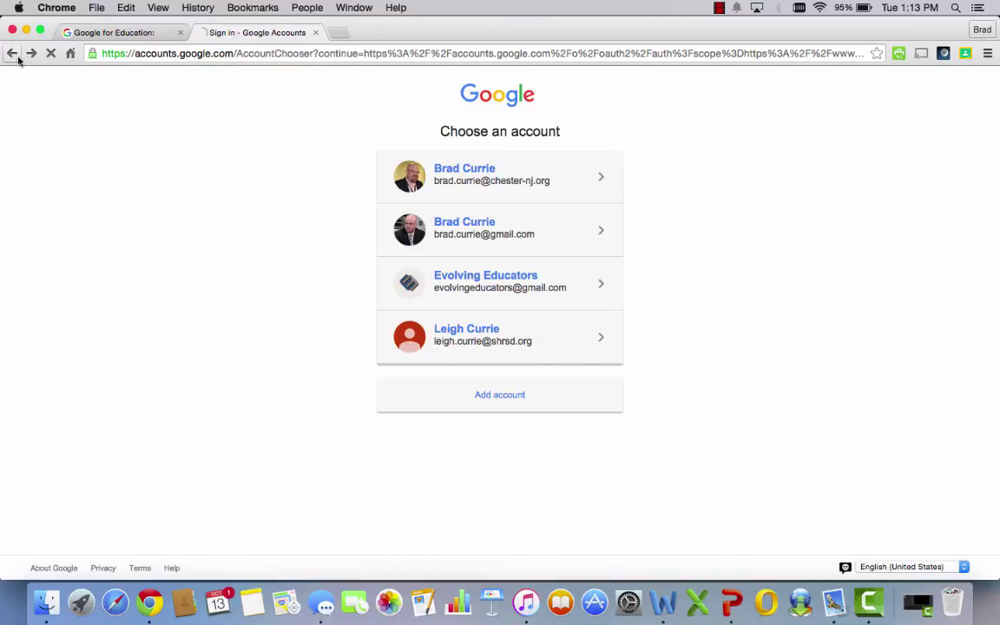
left_click(18, 57)
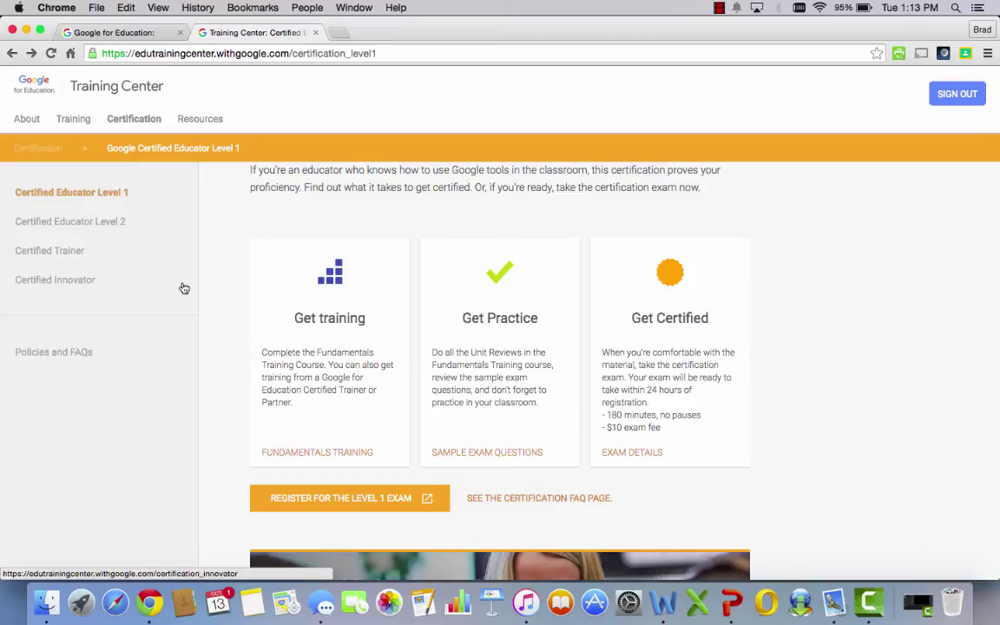
Open the Certified Educator Level 2 page and look over its 180-minute, $25 exam
left_click(123, 230)
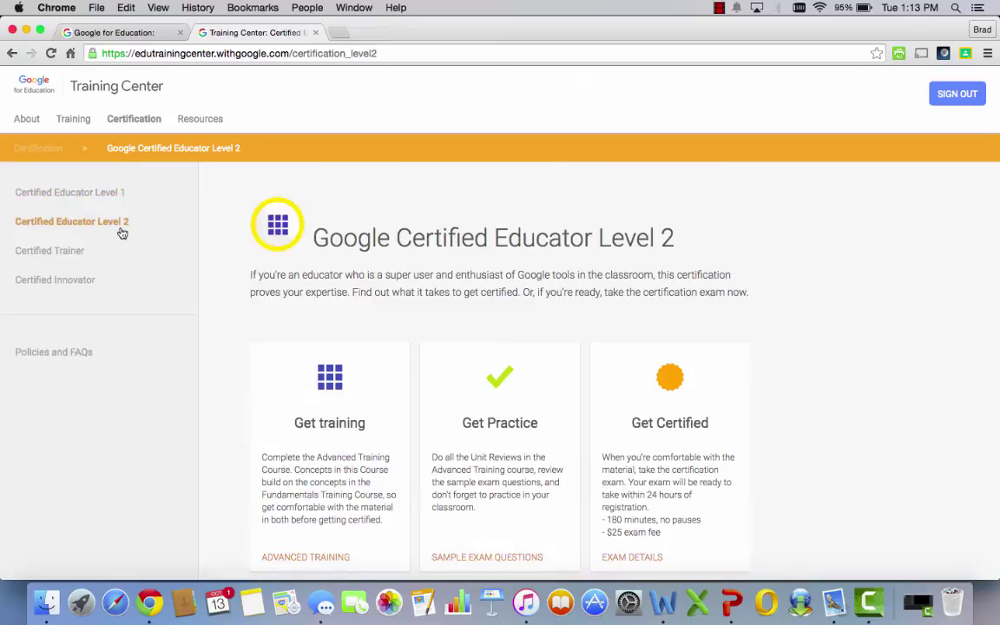
scroll(344, 451, "down", 3)
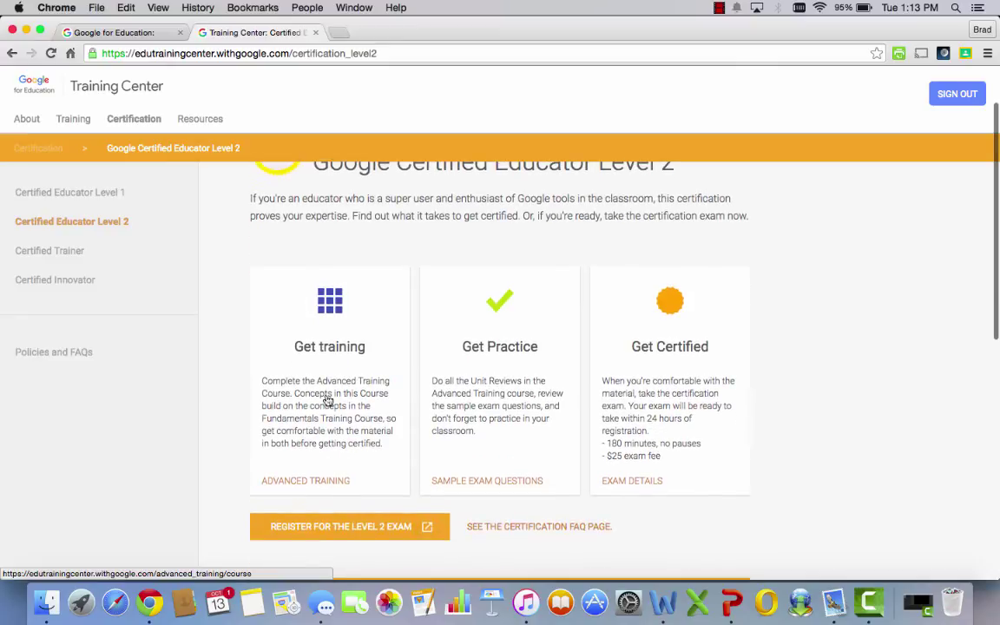
scroll(303, 268, "up", 2)
scroll(335, 296, "down", 1)
scroll(335, 295, "down", 1)
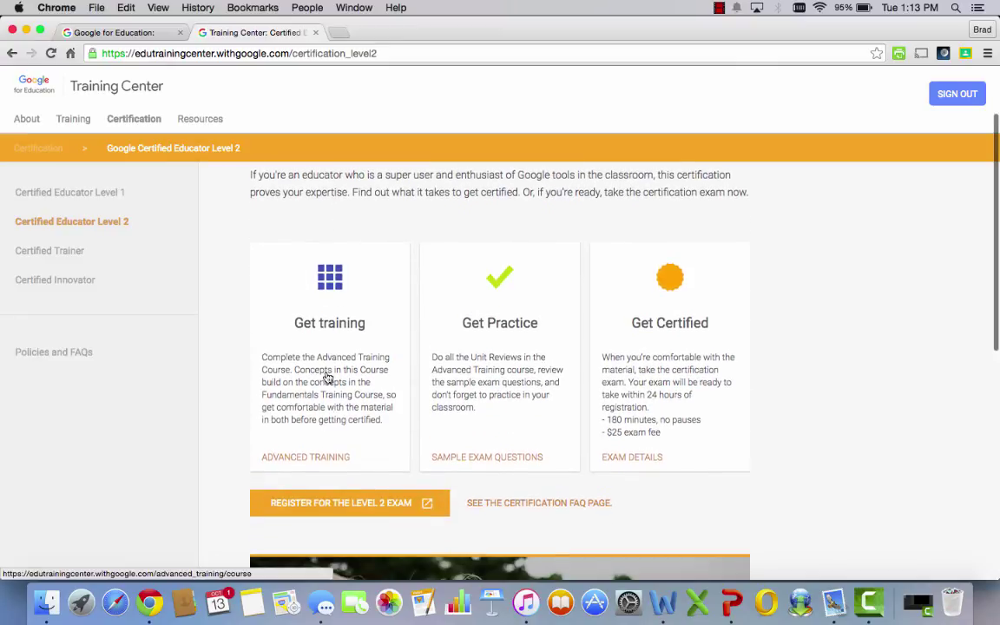
Open Advanced Training and scroll through its nine units down to the Level 2 certification banner
left_click(328, 460)
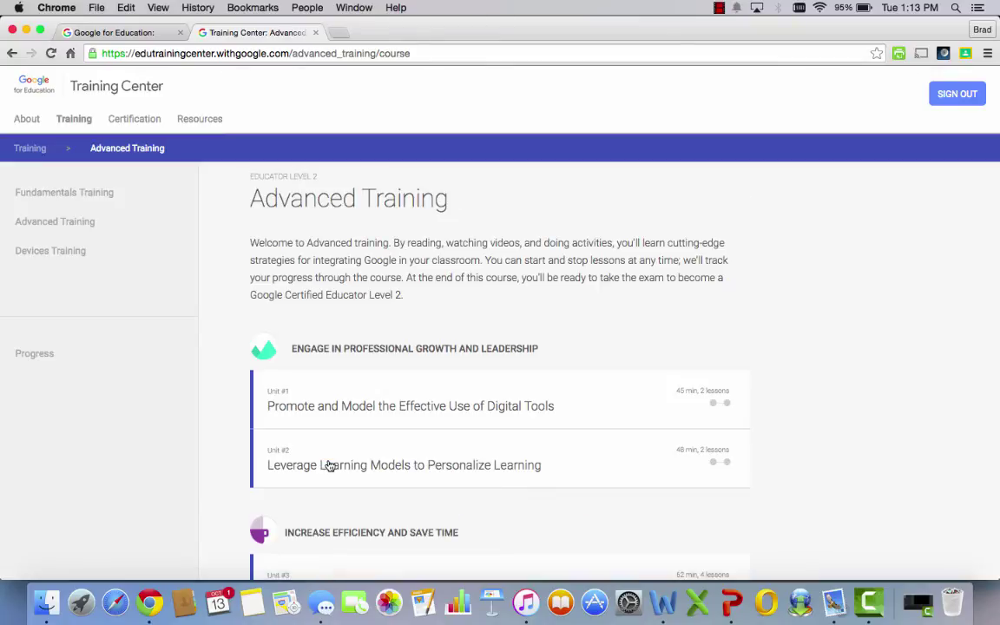
scroll(330, 466, "down", 4)
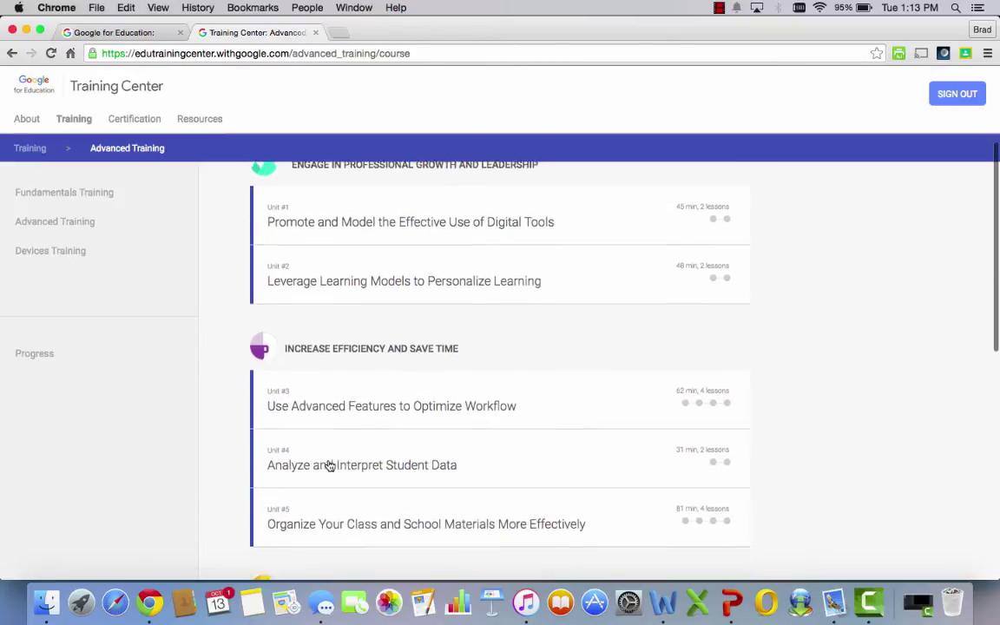
scroll(329, 466, "down", 9)
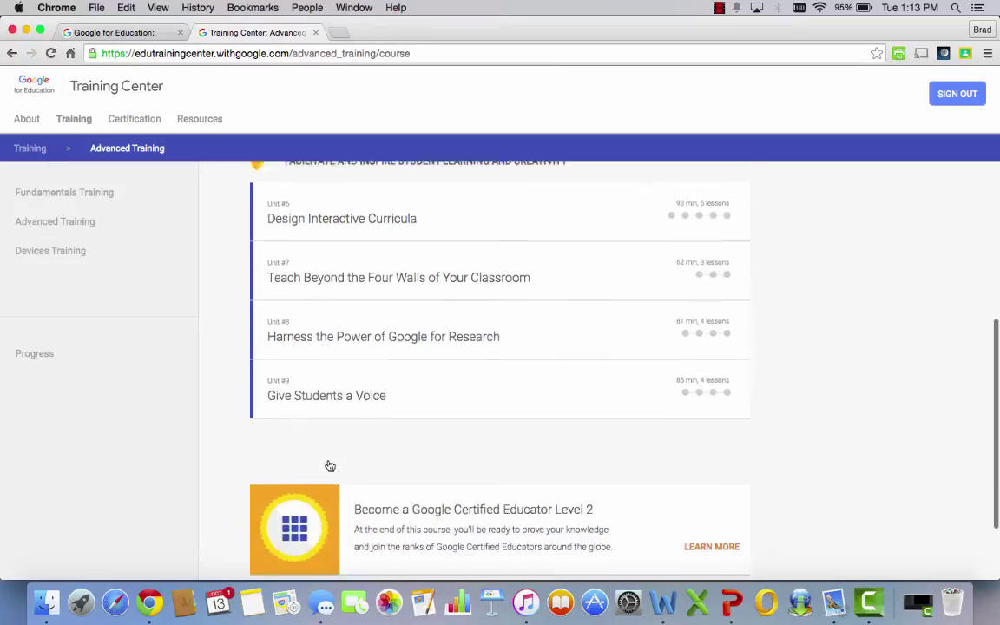
scroll(330, 466, "down", 2)
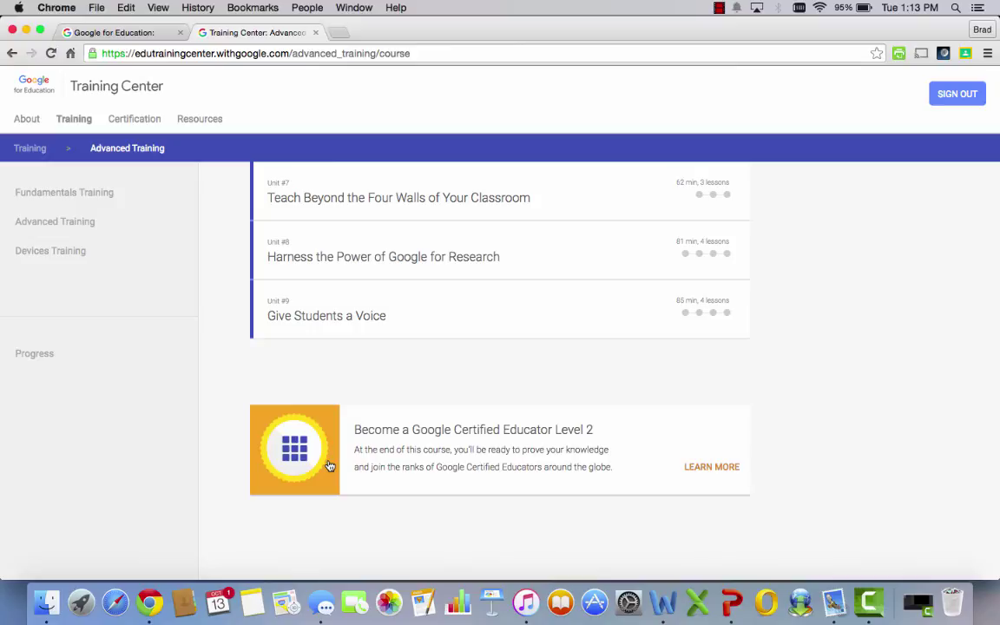
scroll(360, 182, "up", 14)
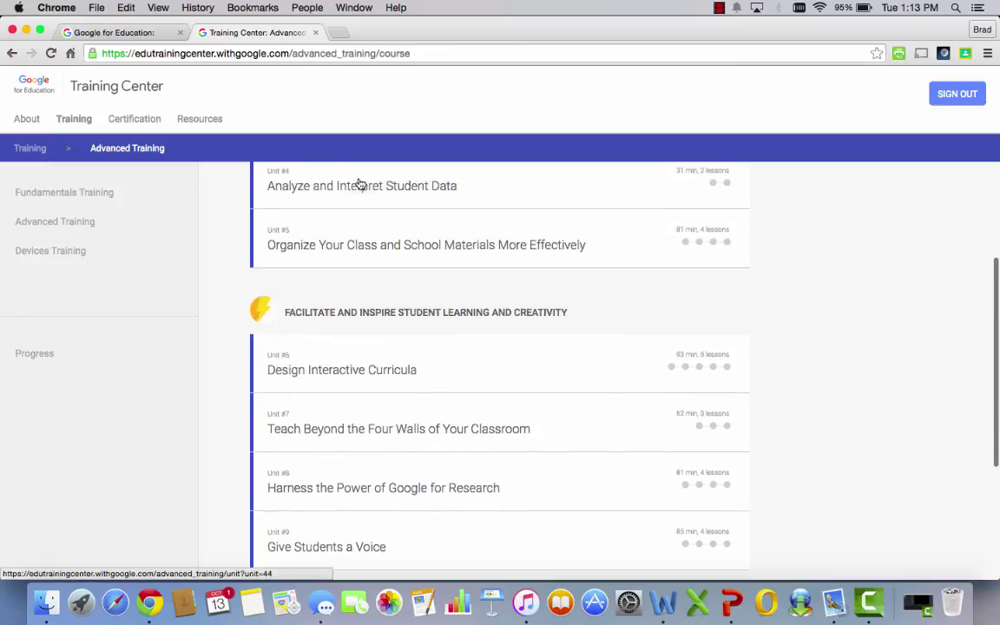
scroll(360, 182, "up", 2)
scroll(360, 183, "down", 15)
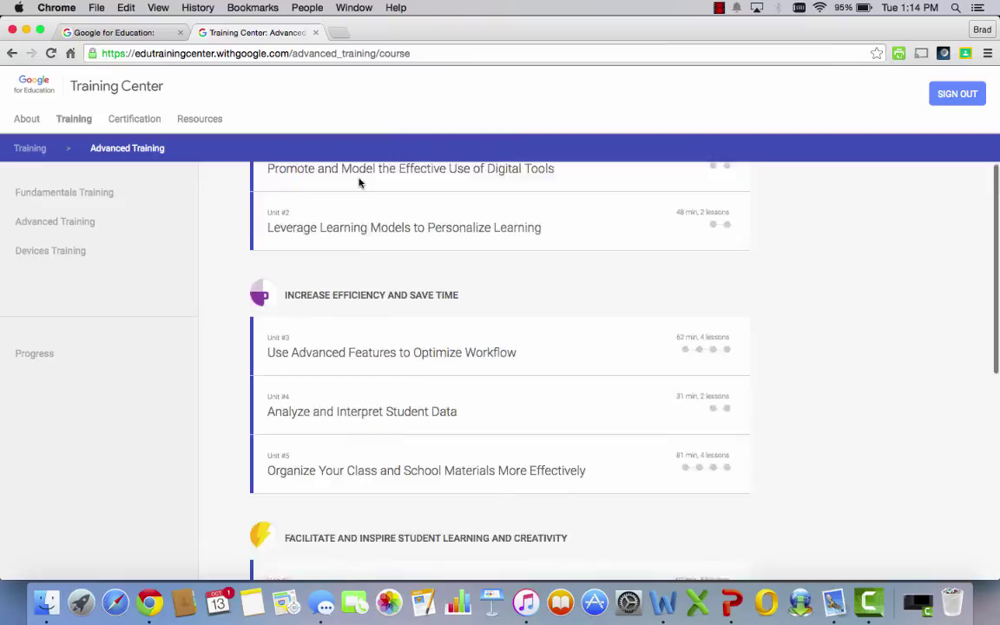
scroll(360, 183, "down", 2)
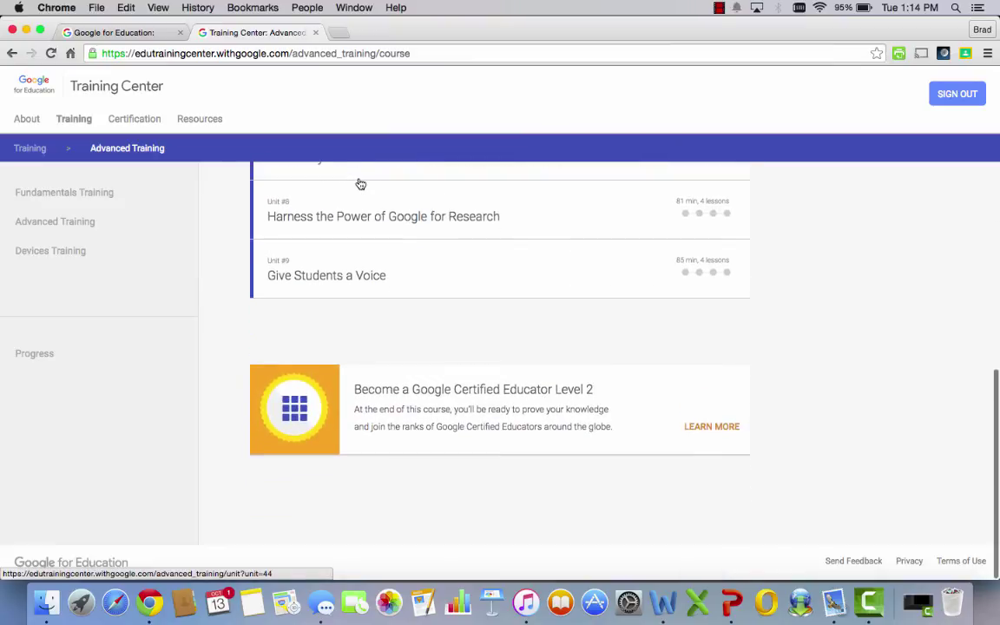
Open the Level 2 details, start and abandon Level 2 exam registration, then open the certification FAQ
left_click(707, 427)
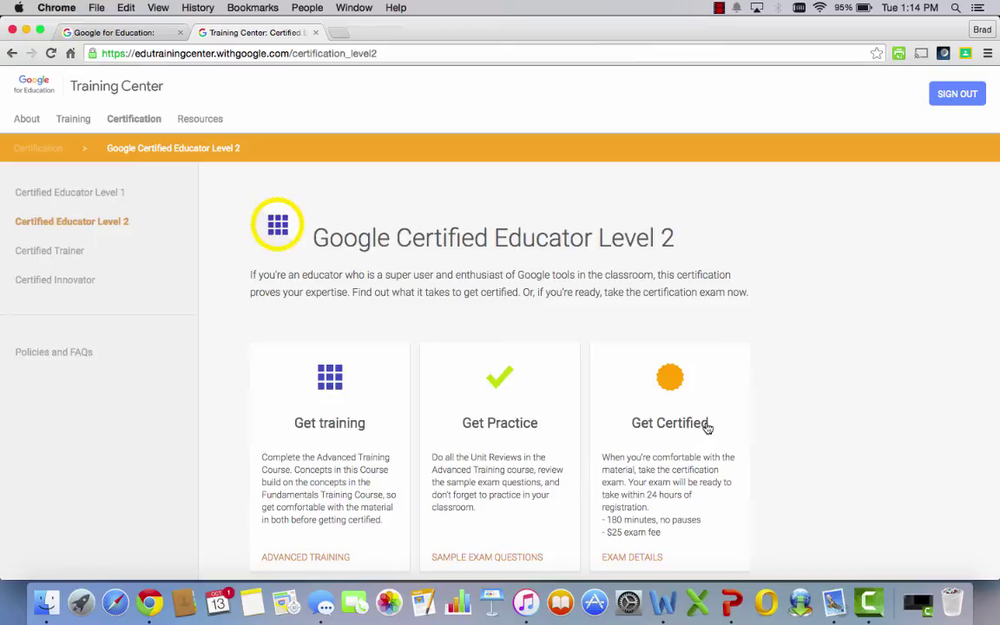
scroll(626, 507, "down", 5)
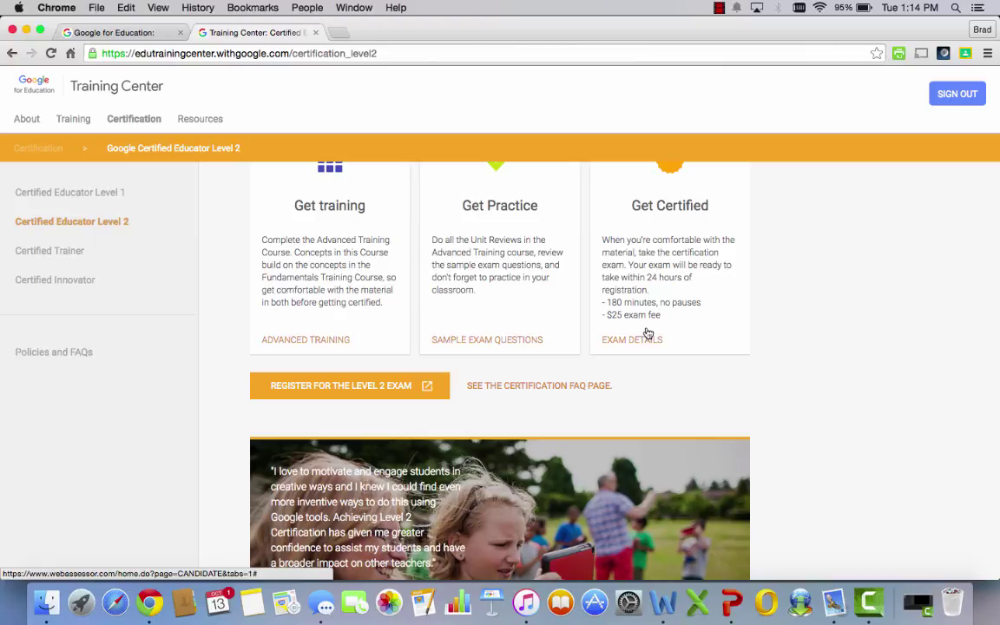
left_click(404, 388)
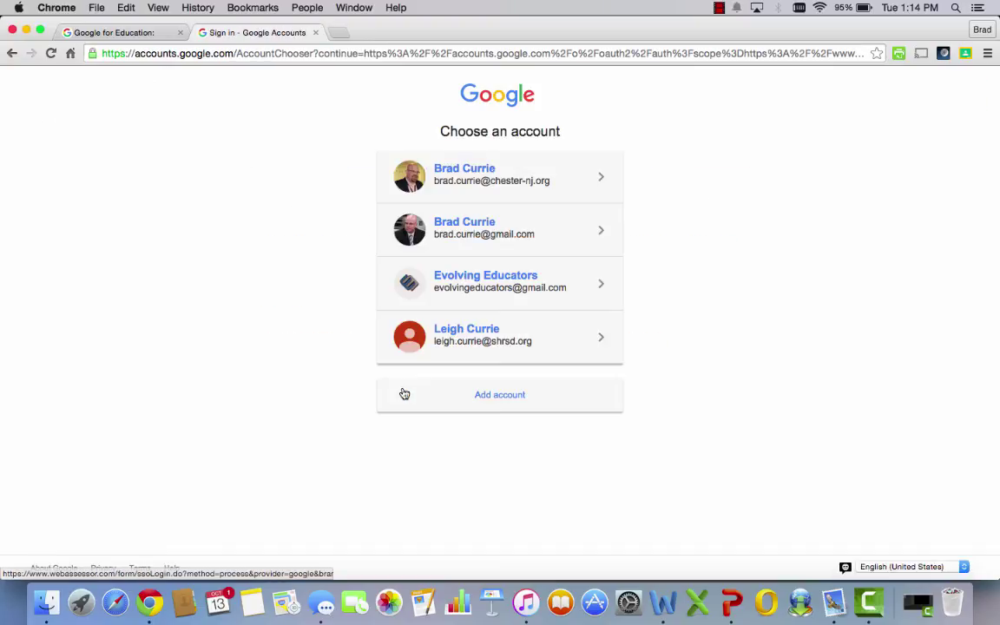
left_click(11, 52)
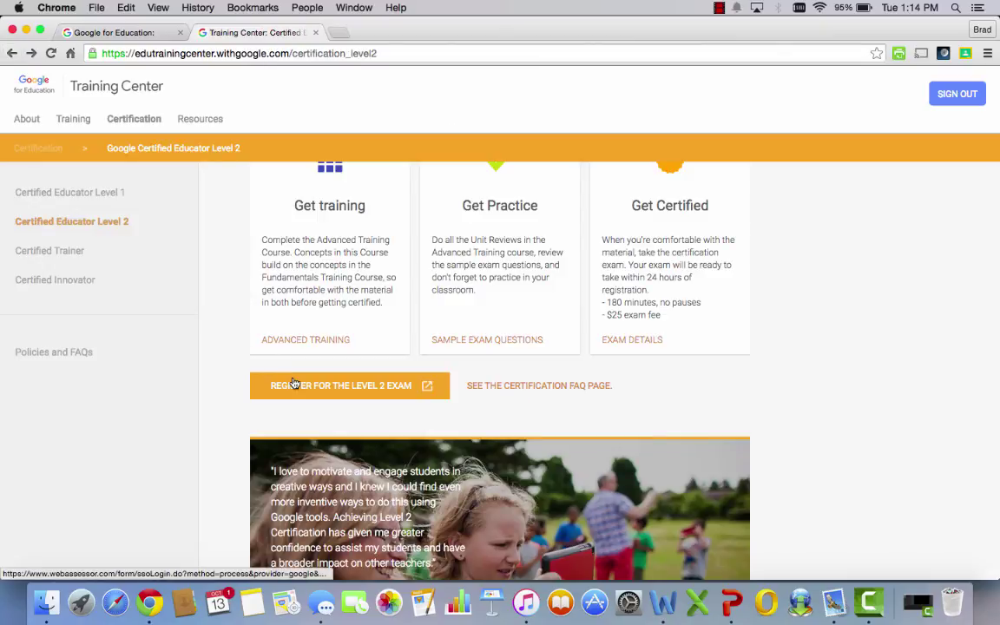
left_click(574, 386)
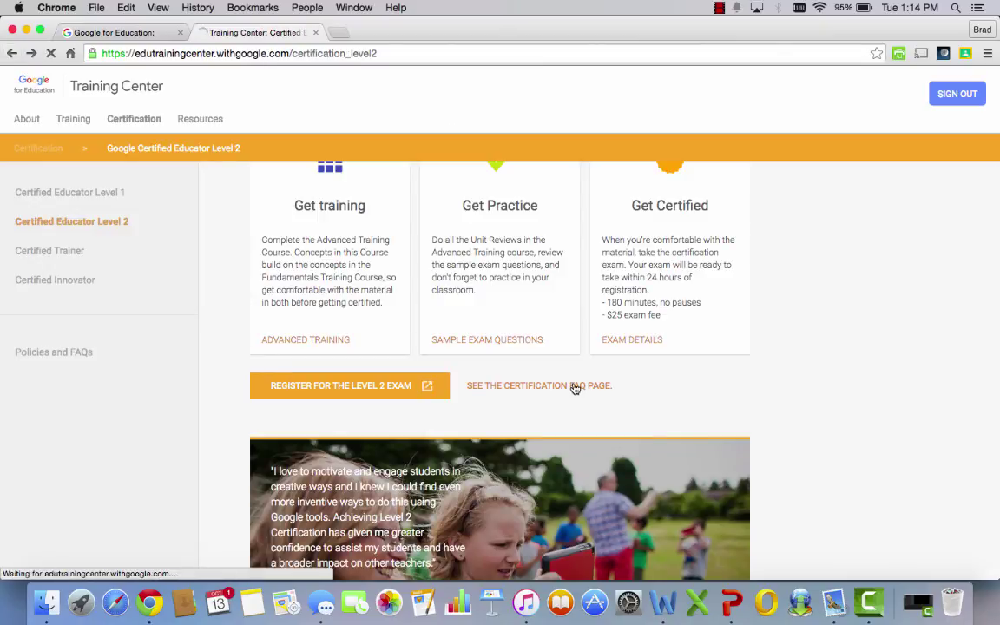
Go back from the FAQ to the top of the Certified Educator Level 2 page
left_click(11, 53)
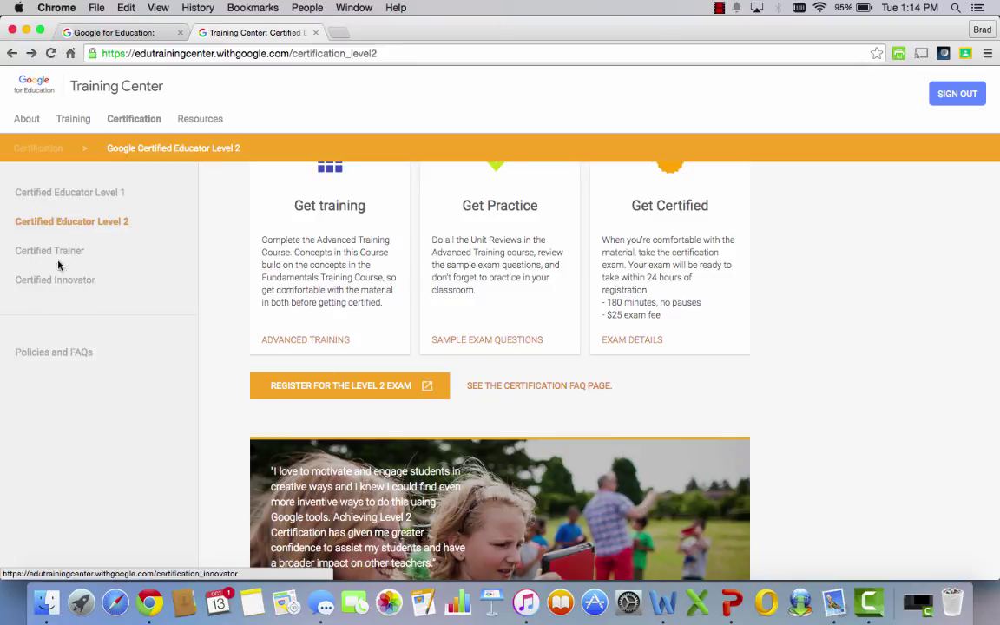
scroll(339, 327, "up", 5)
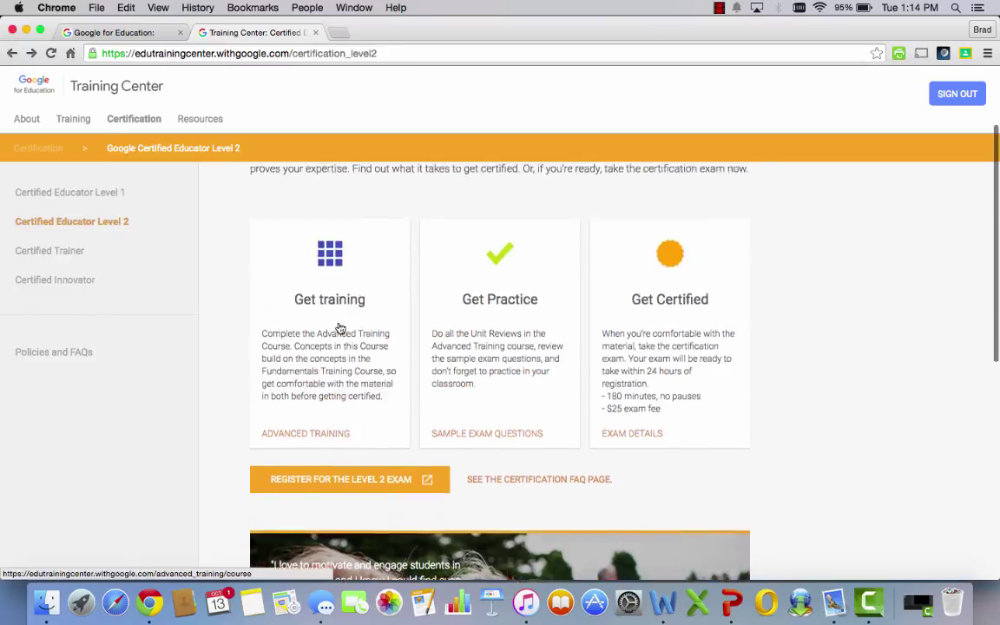